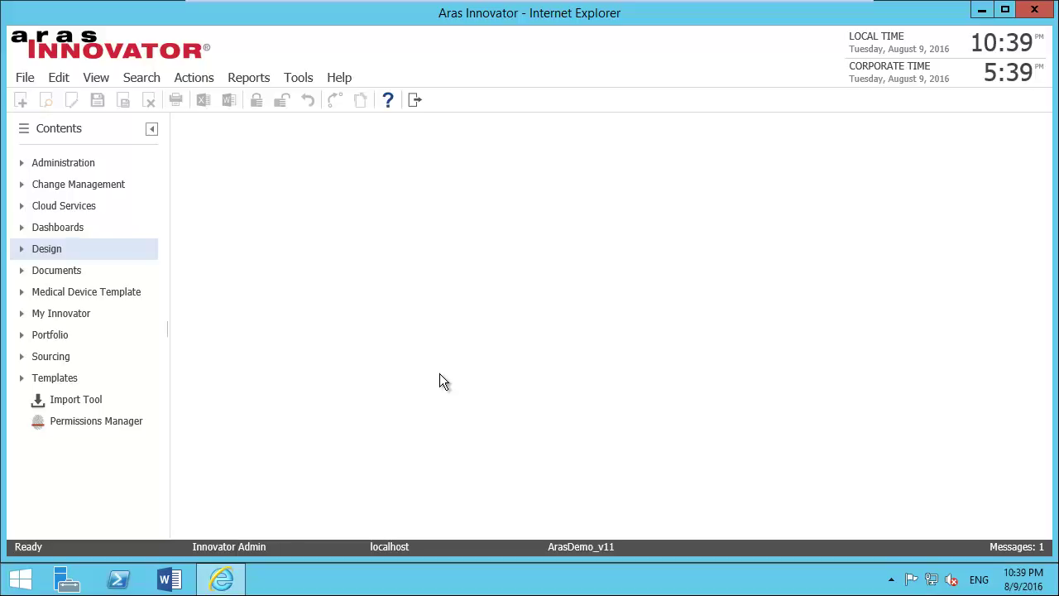
Step: Expand the Design category in the Contents tree to reveal its Project Records entry
{"action": "left_click", "coordinate": [22, 248]}
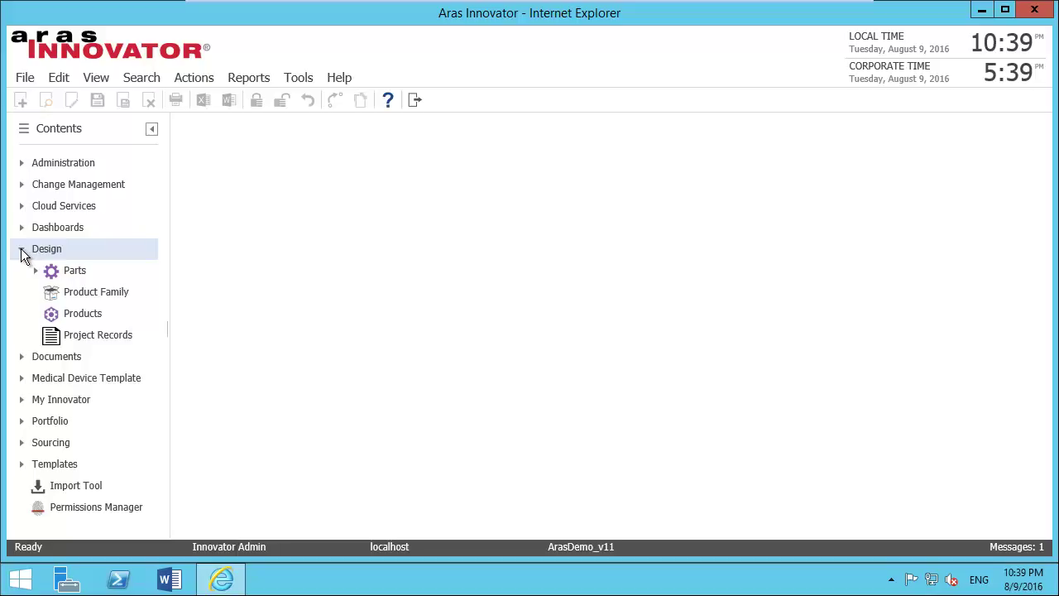
Step: Open Project Records to list the three released projects with their deliverable matrices
{"action": "left_click", "coordinate": [87, 333]}
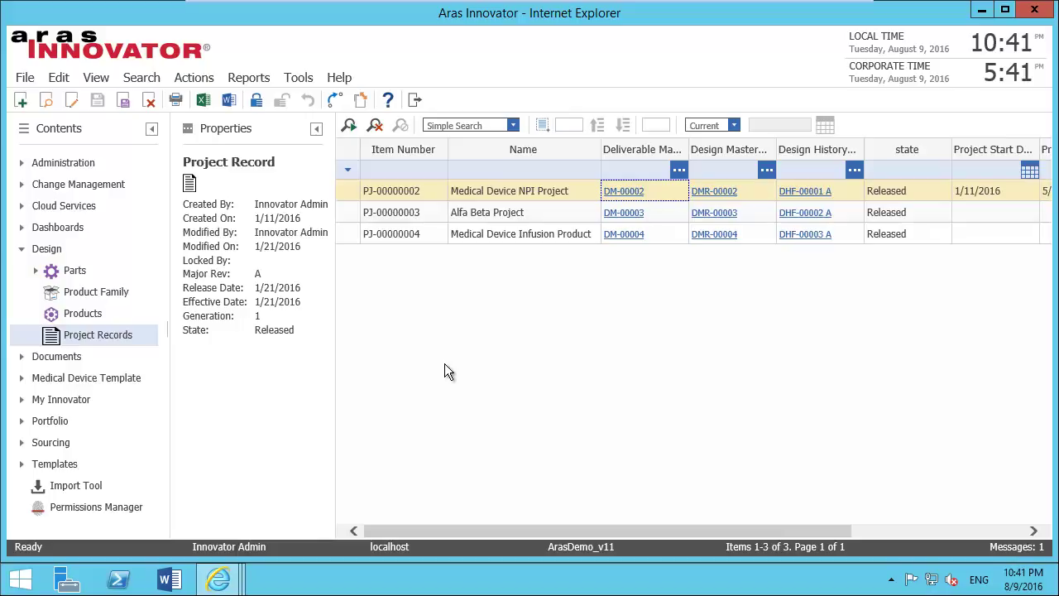
Step: Open deliverable matrix DM-00002 and its FDA DHF TOC Category Template
{"action": "left_click", "coordinate": [623, 191]}
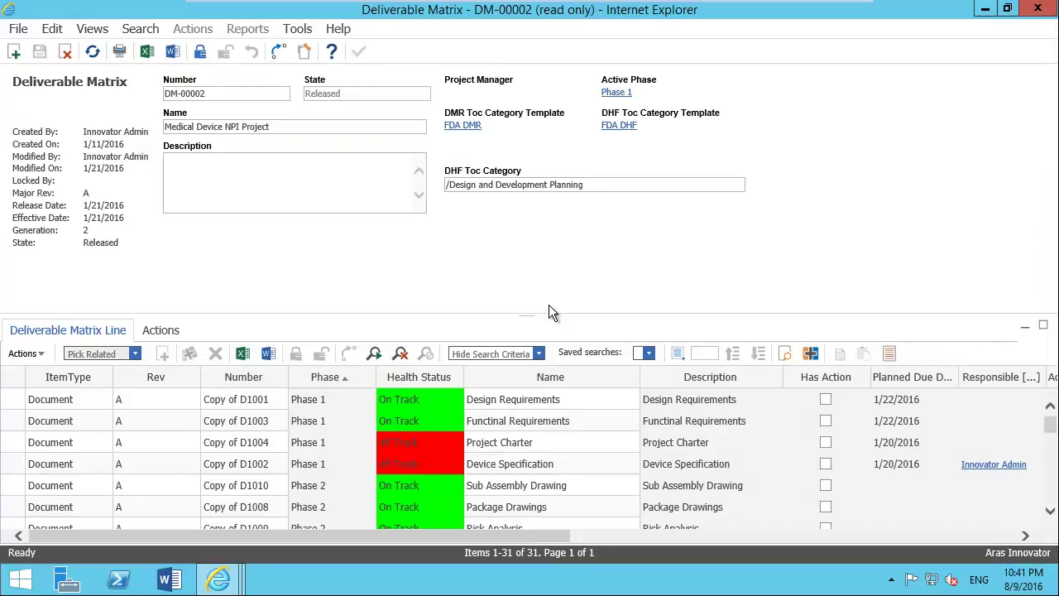
{"action": "left_click", "coordinate": [617, 126]}
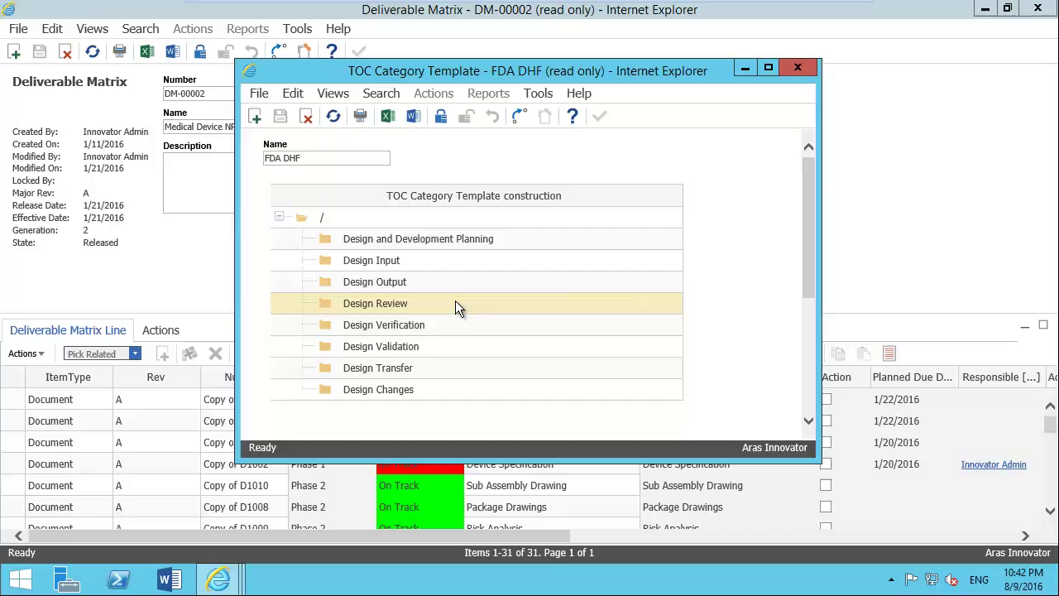
Step: Close the FDA DHF template and scroll the deliverable lines to their DHF Toc Category column
{"action": "left_click", "coordinate": [800, 66]}
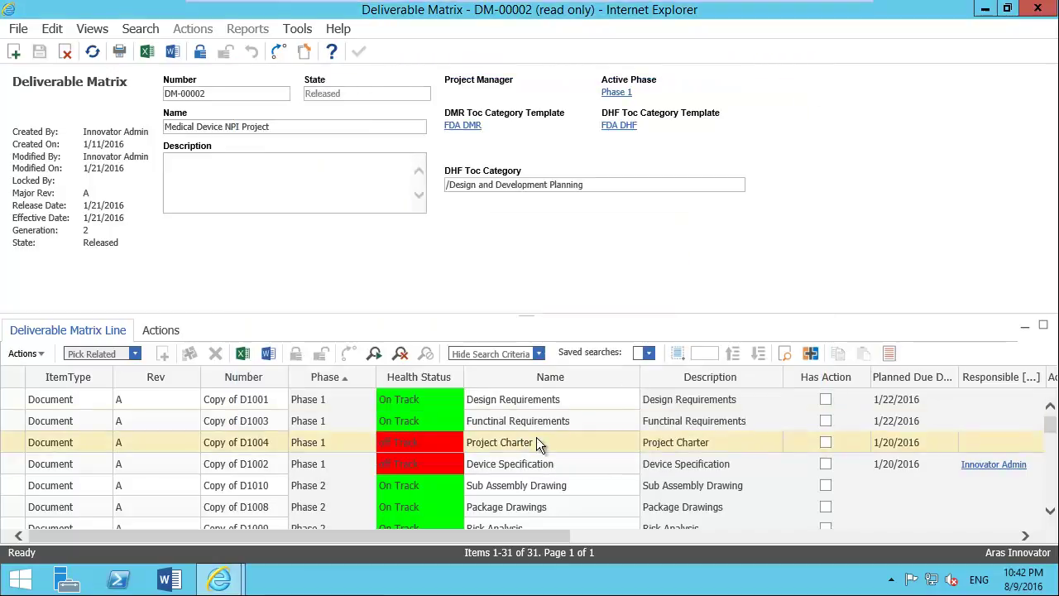
{"action": "scroll", "coordinate": [529, 463], "scroll_direction": "down", "scroll_amount": 1}
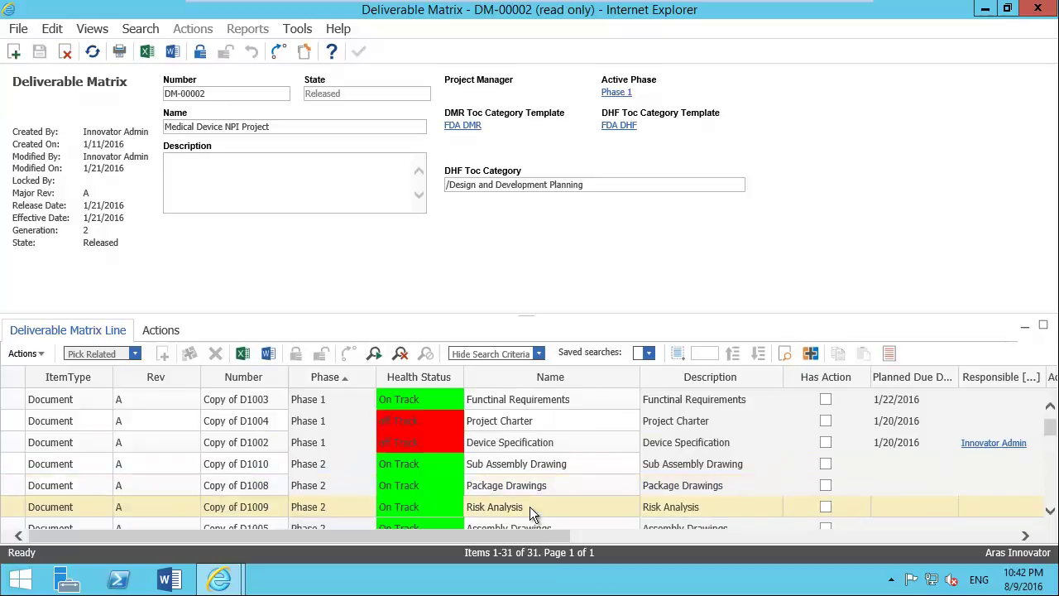
{"action": "left_click_drag", "start_coordinate": [532, 538], "coordinate": [799, 583]}
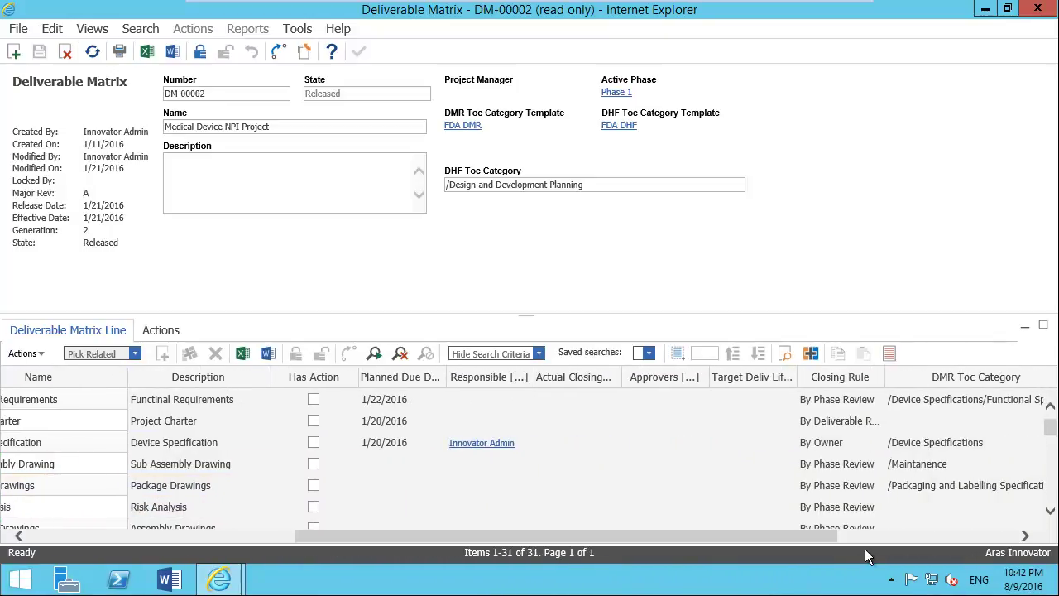
{"action": "left_click_drag", "start_coordinate": [821, 539], "coordinate": [931, 548]}
{"action": "left_click", "coordinate": [945, 514]}
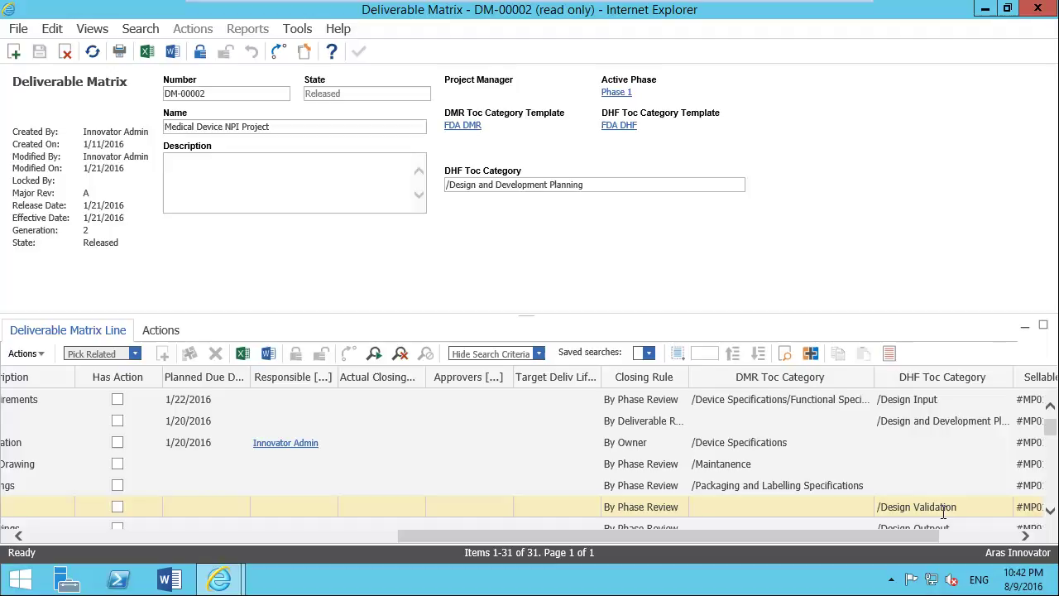
{"action": "left_click_drag", "start_coordinate": [925, 540], "coordinate": [530, 539]}
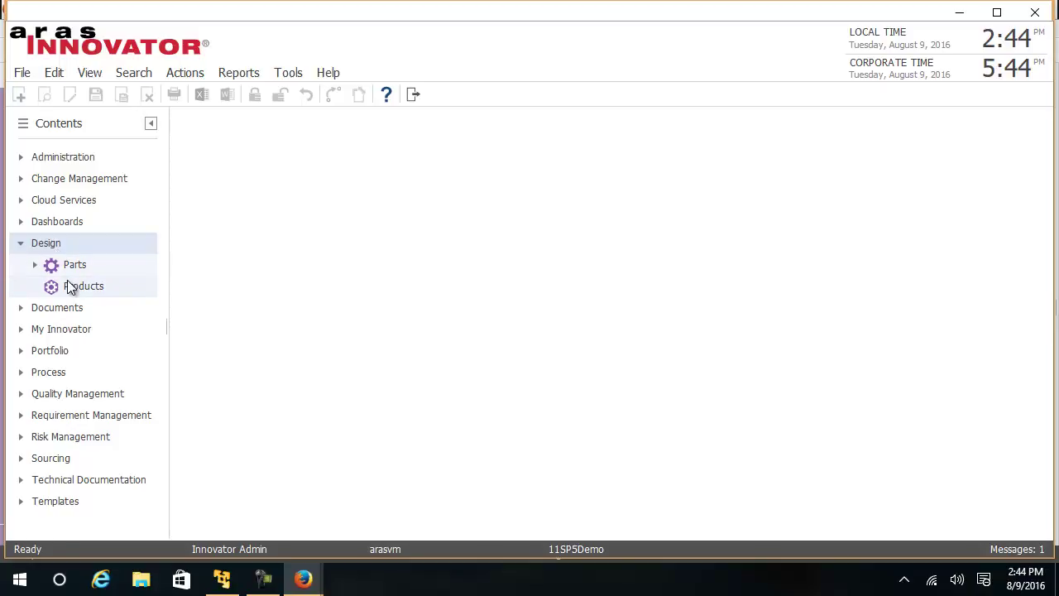
Step: Search Parts for *ext* and view Extruder MP2954's Risk Management items
{"action": "left_click", "coordinate": [65, 266]}
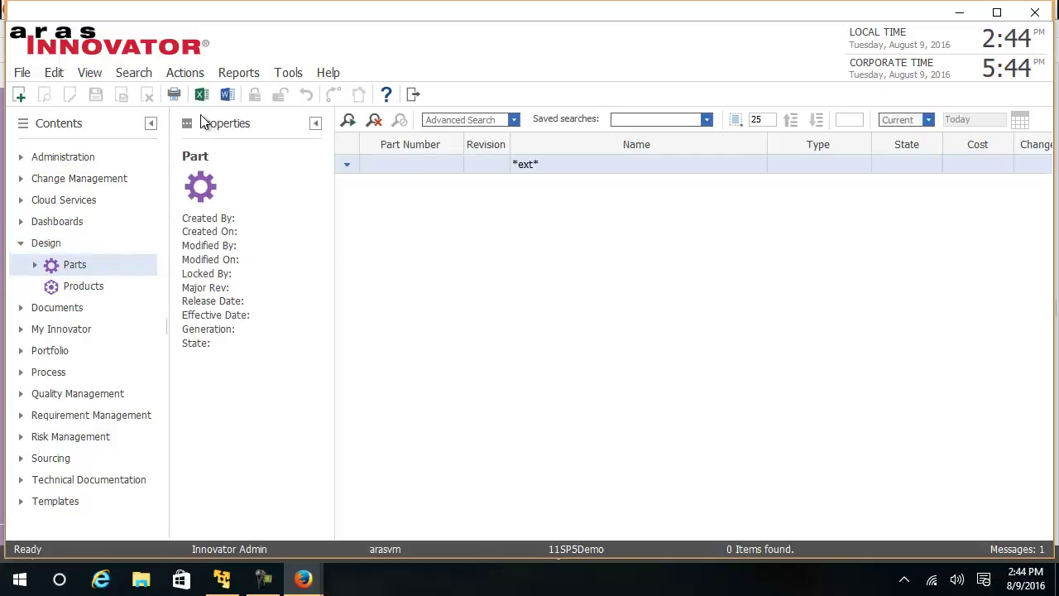
{"action": "left_click", "coordinate": [351, 125]}
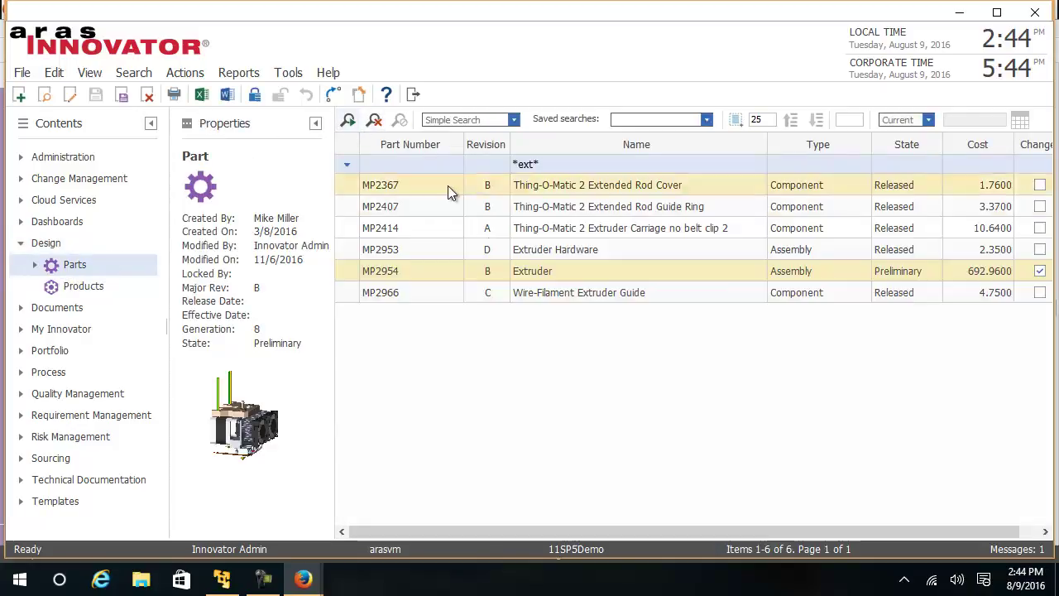
{"action": "right_click", "coordinate": [540, 273]}
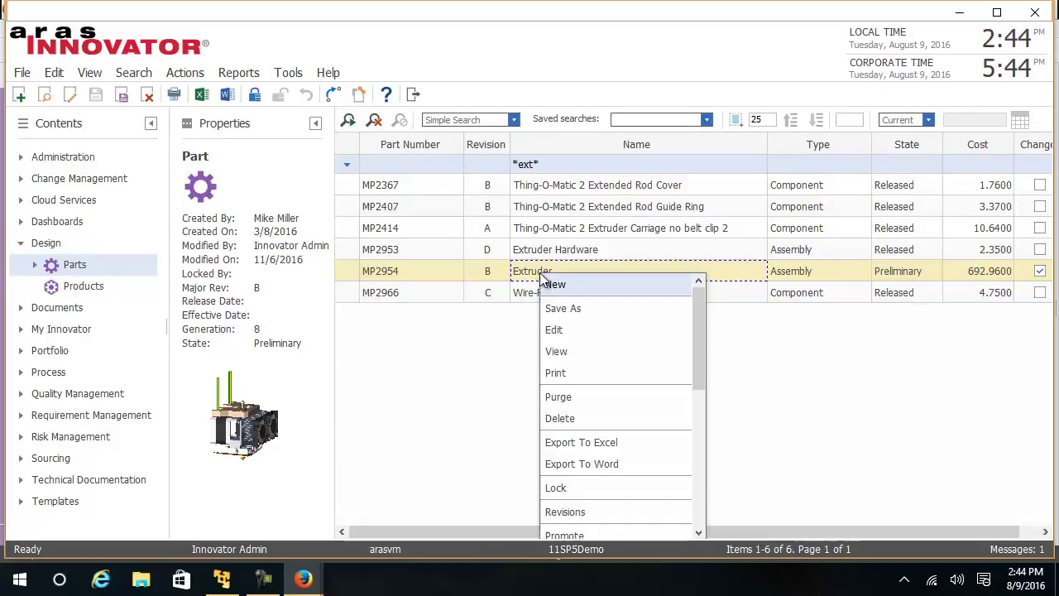
{"action": "left_click", "coordinate": [573, 352]}
{"action": "left_click", "coordinate": [589, 346]}
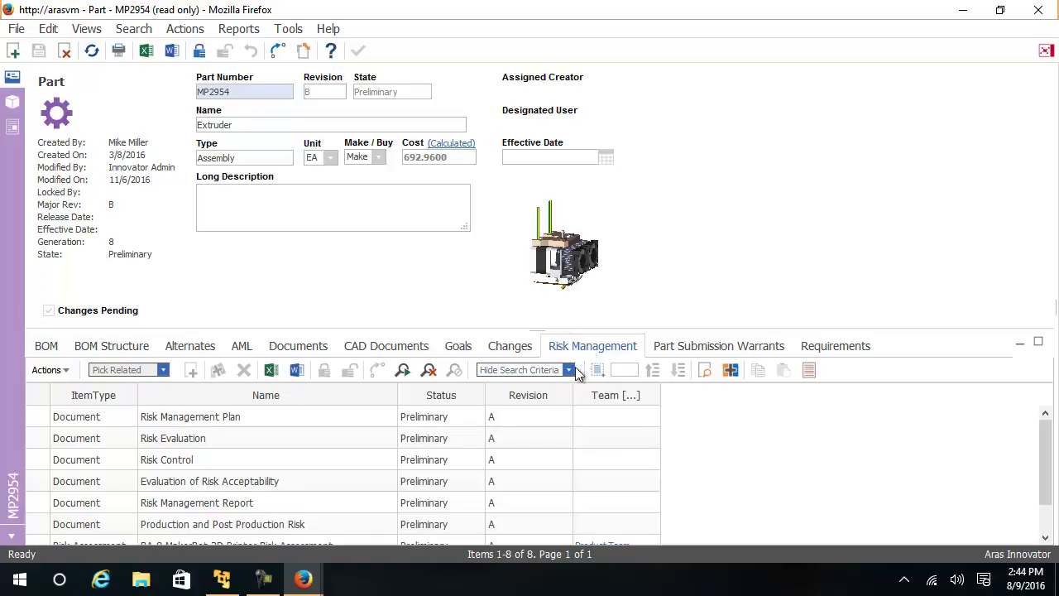
Step: Open RA-8 'MakerBot 3D Printer Risk Assessment' from the Extruder's Risk Management grid
{"action": "left_click", "coordinate": [339, 422]}
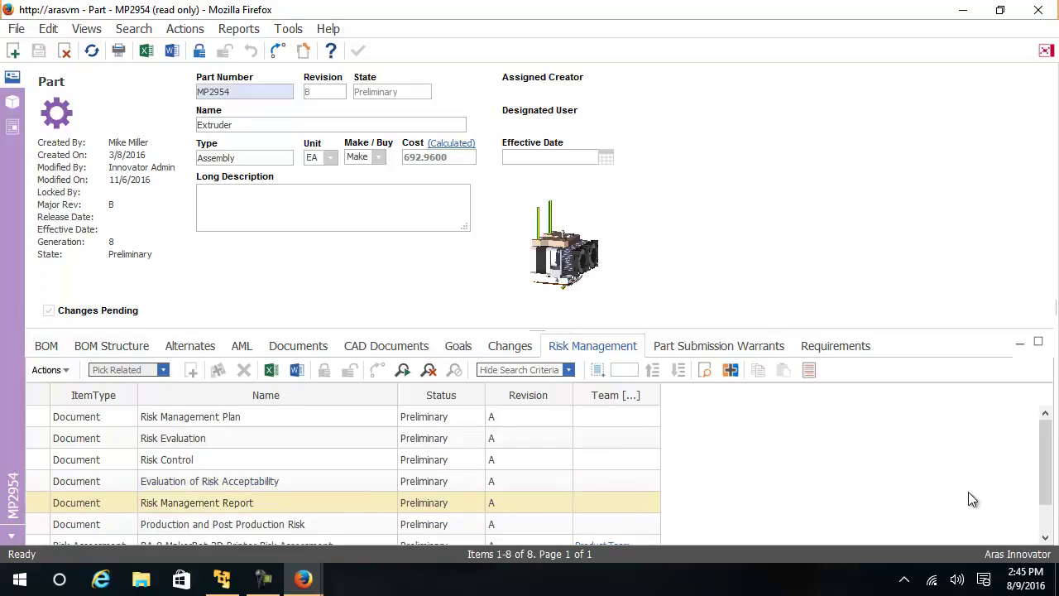
{"action": "left_click_drag", "start_coordinate": [1039, 494], "coordinate": [1055, 535]}
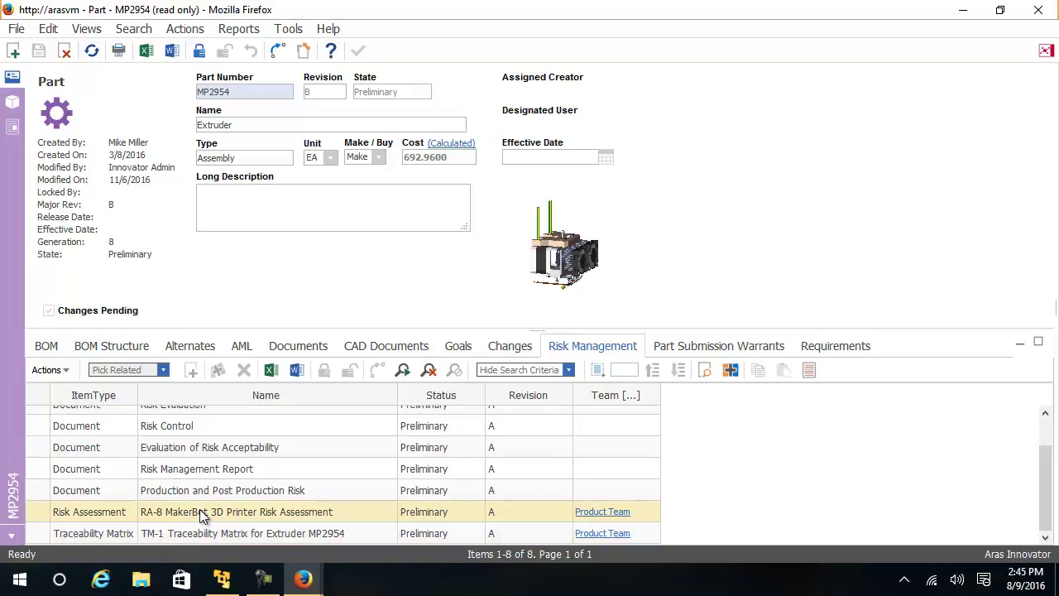
{"action": "left_click", "coordinate": [312, 515]}
{"action": "right_click", "coordinate": [312, 514]}
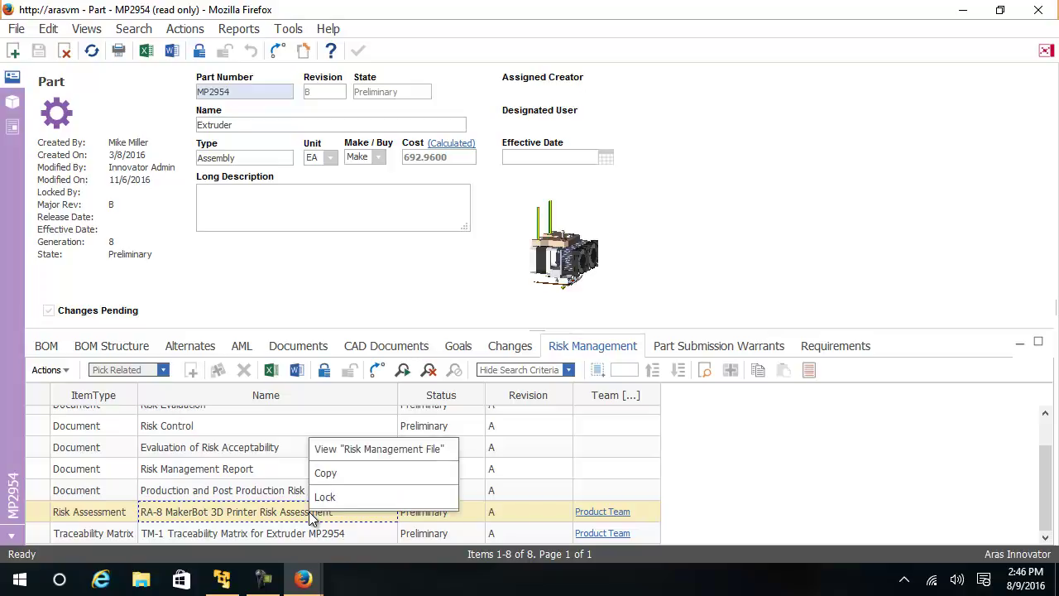
{"action": "left_click", "coordinate": [384, 451]}
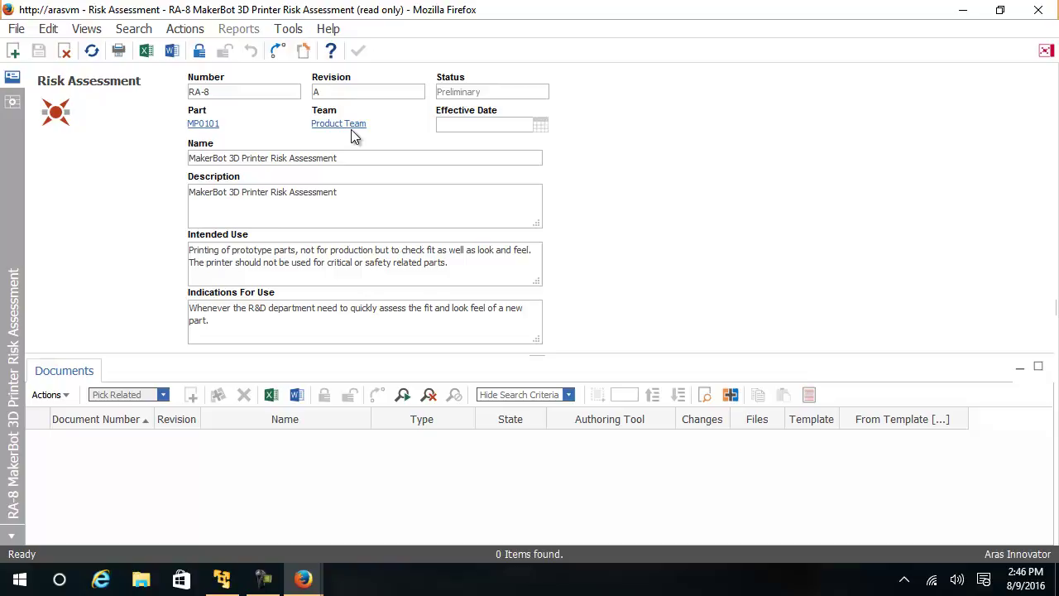
Step: Post 'Adding comments to the Risk' in RA-8's discussion panel, then close the panel
{"action": "left_click", "coordinate": [1046, 52]}
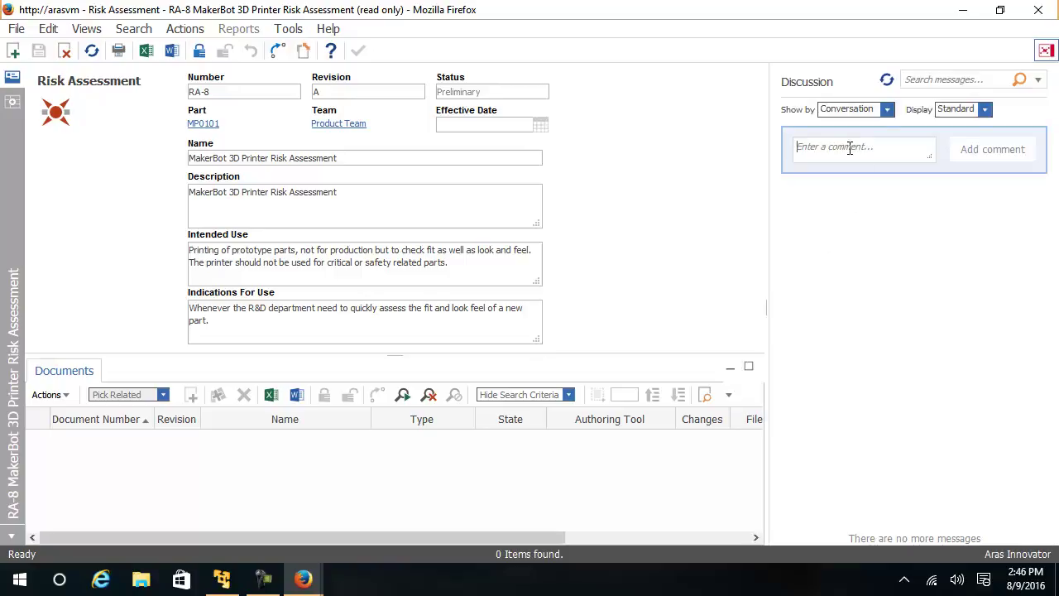
{"action": "type", "text": "Addi"}
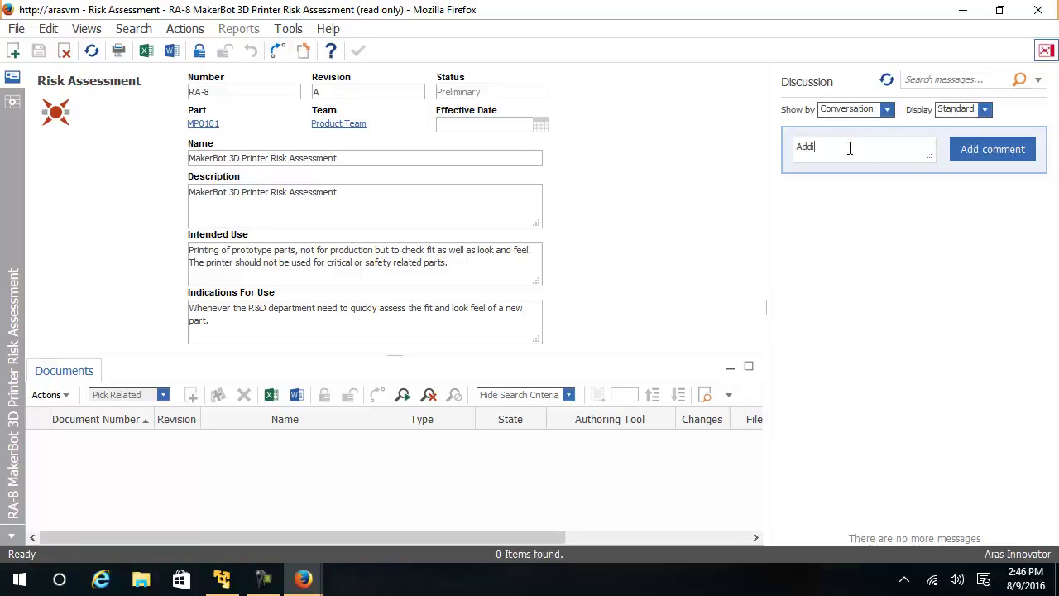
{"action": "type", "text": "ng comments to the Risk"}
{"action": "left_click", "coordinate": [981, 150]}
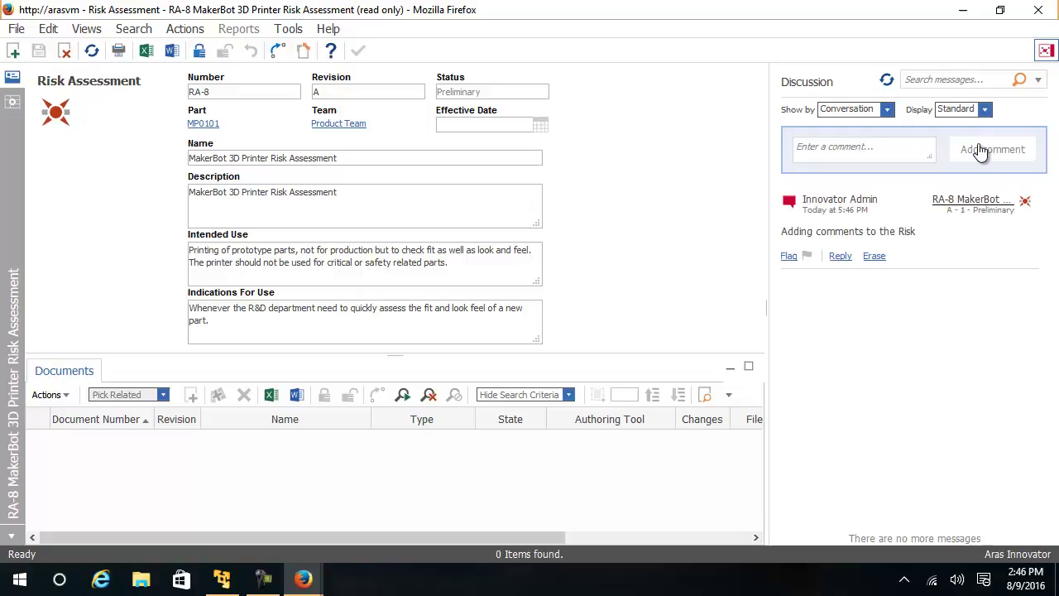
{"action": "left_click", "coordinate": [1047, 51]}
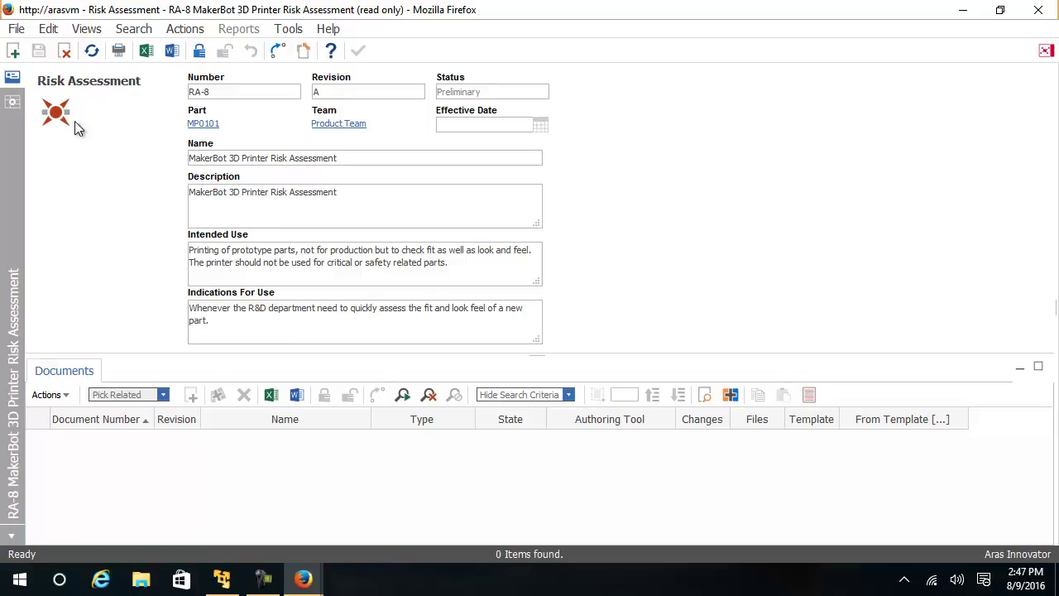
Step: Show RA-8's Biologic hazard grid scrolled to the Harm severity, occurrence and risk columns
{"action": "left_click", "coordinate": [12, 104]}
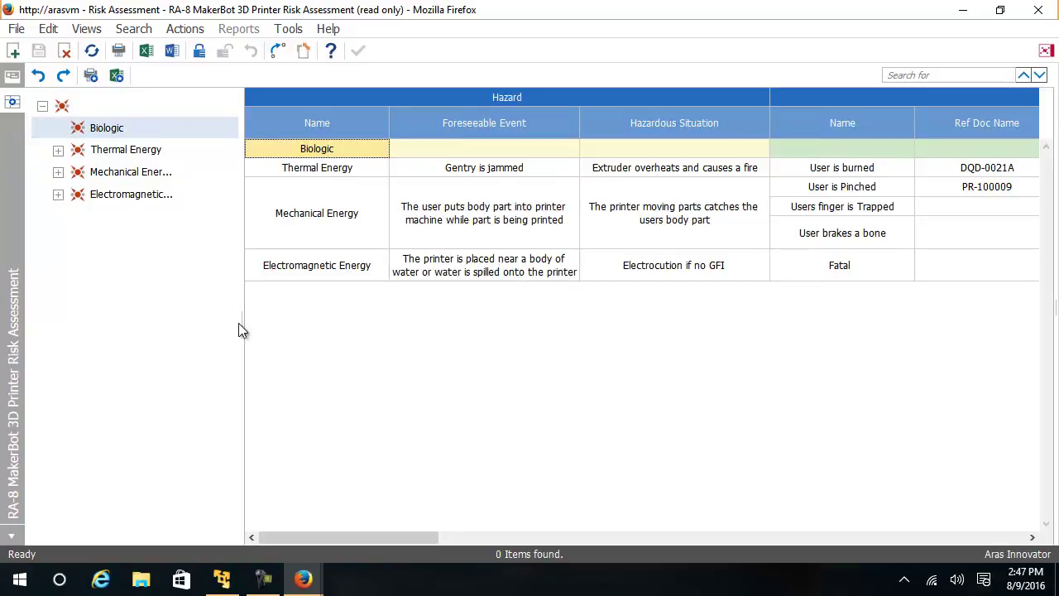
{"action": "left_click_drag", "start_coordinate": [242, 325], "coordinate": [185, 315]}
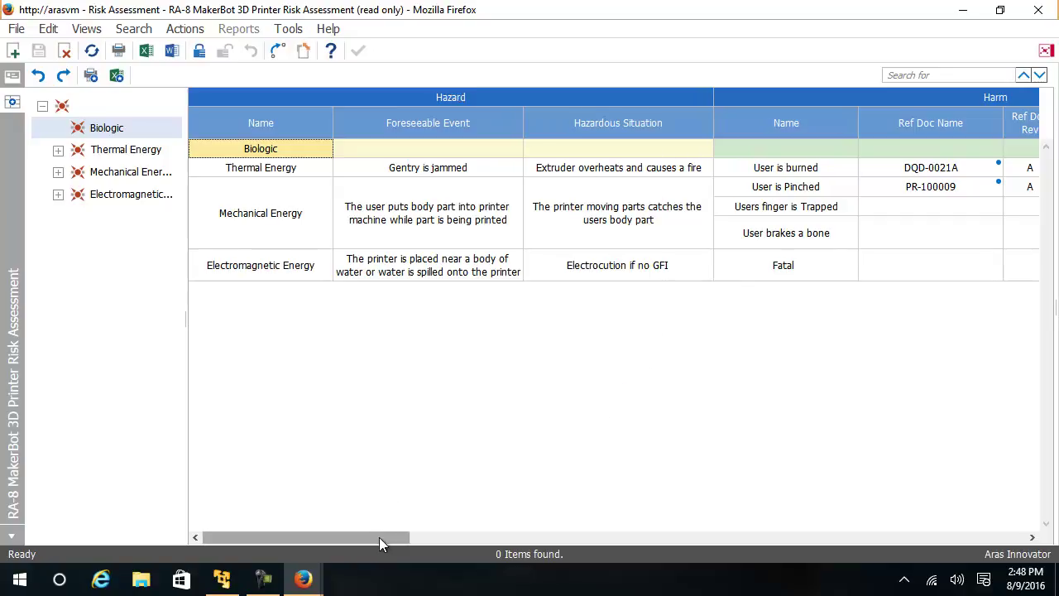
{"action": "left_click_drag", "start_coordinate": [379, 537], "coordinate": [519, 553]}
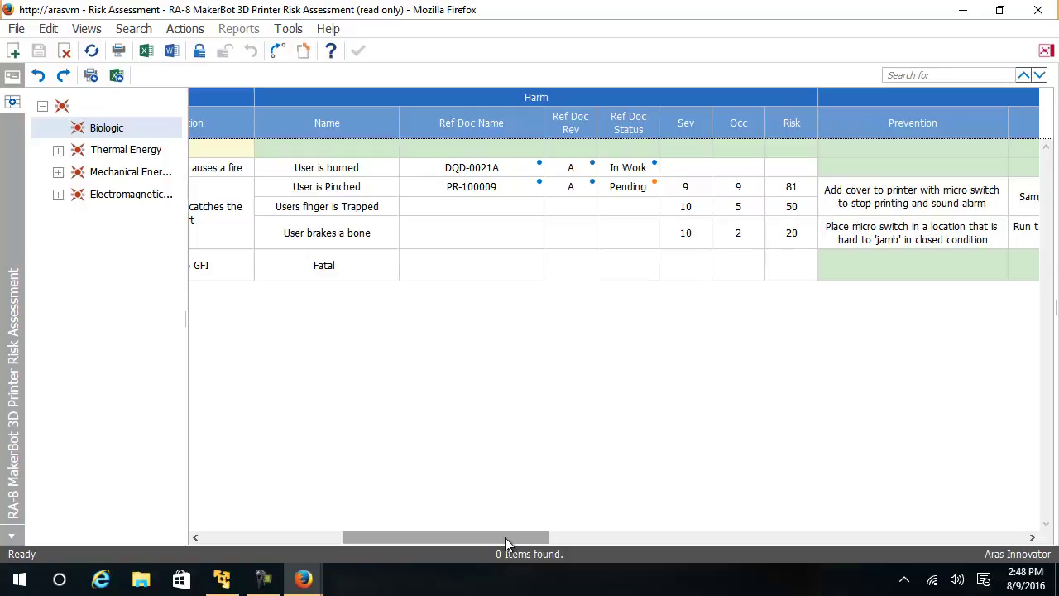
{"action": "left_click_drag", "start_coordinate": [503, 544], "coordinate": [580, 547]}
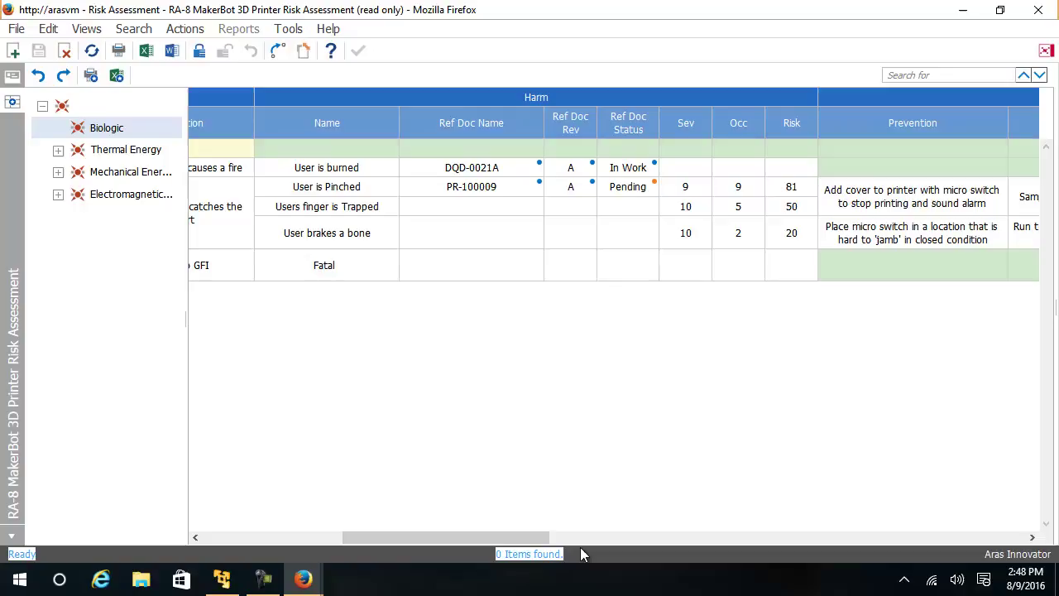
{"action": "left_click", "coordinate": [580, 547]}
{"action": "left_click_drag", "start_coordinate": [519, 535], "coordinate": [684, 536]}
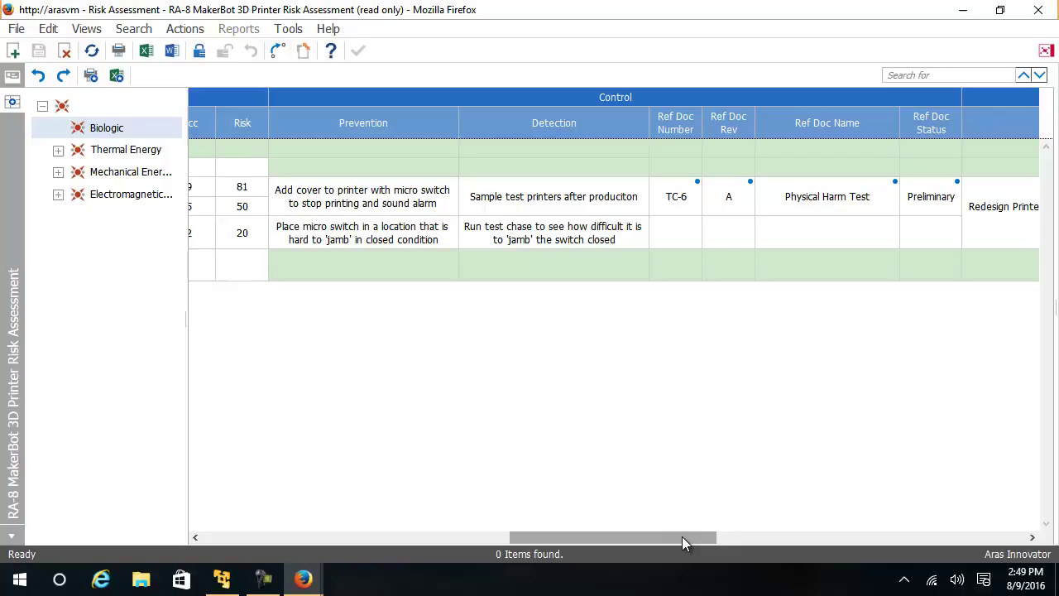
{"action": "left_click_drag", "start_coordinate": [682, 536], "coordinate": [890, 560]}
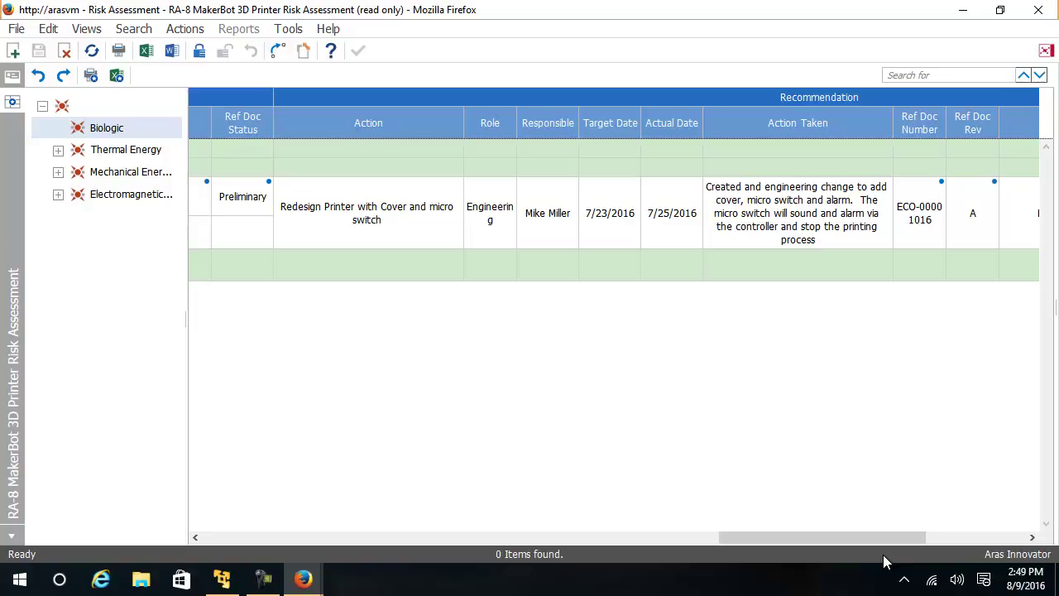
{"action": "left_click_drag", "start_coordinate": [808, 539], "coordinate": [933, 539]}
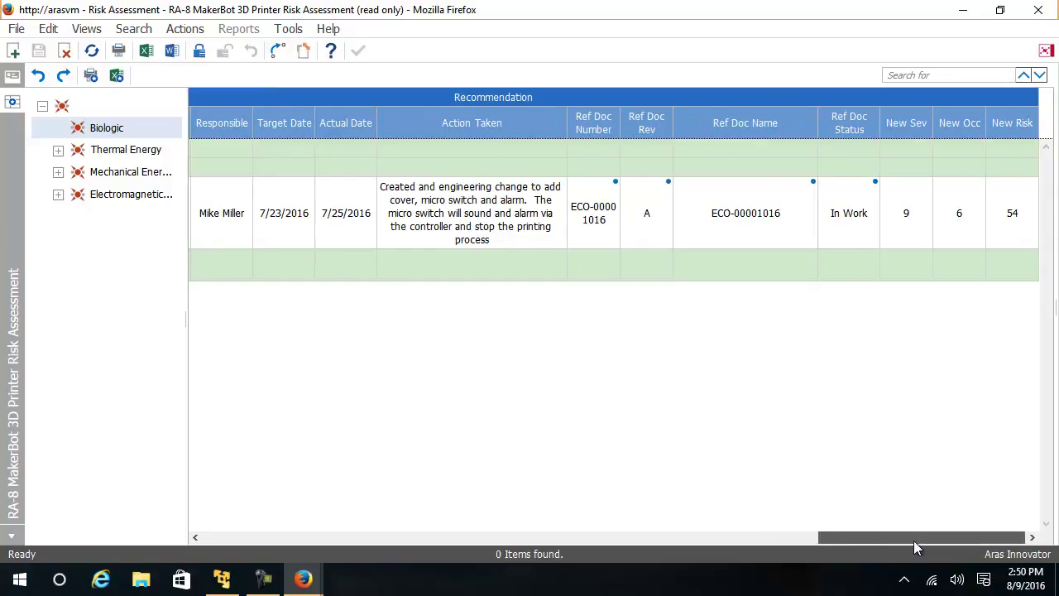
{"action": "left_click_drag", "start_coordinate": [913, 540], "coordinate": [312, 543]}
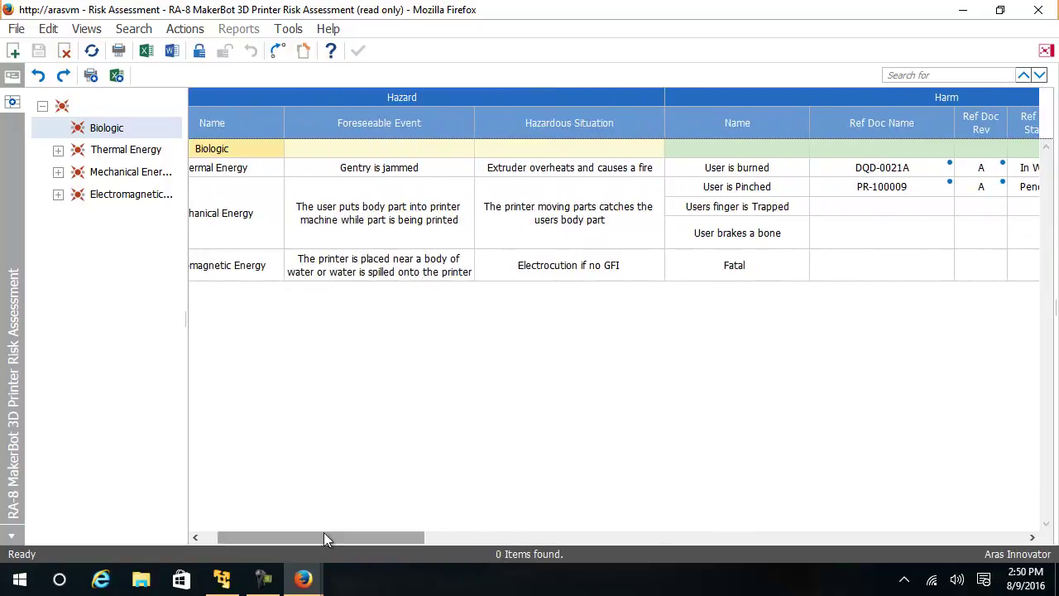
{"action": "left_click", "coordinate": [221, 232]}
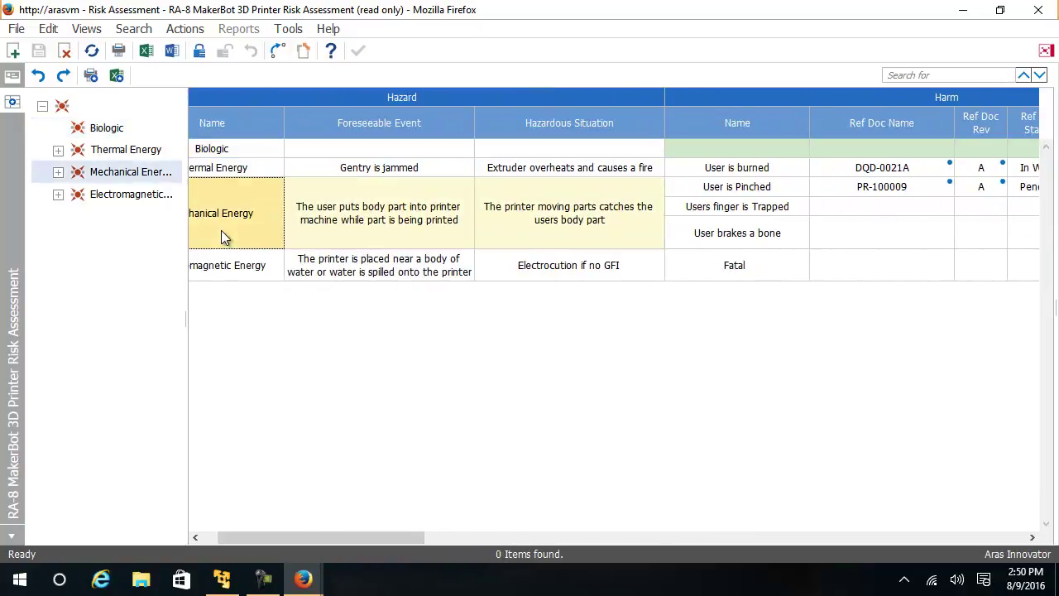
{"action": "left_click_drag", "start_coordinate": [318, 537], "coordinate": [302, 537]}
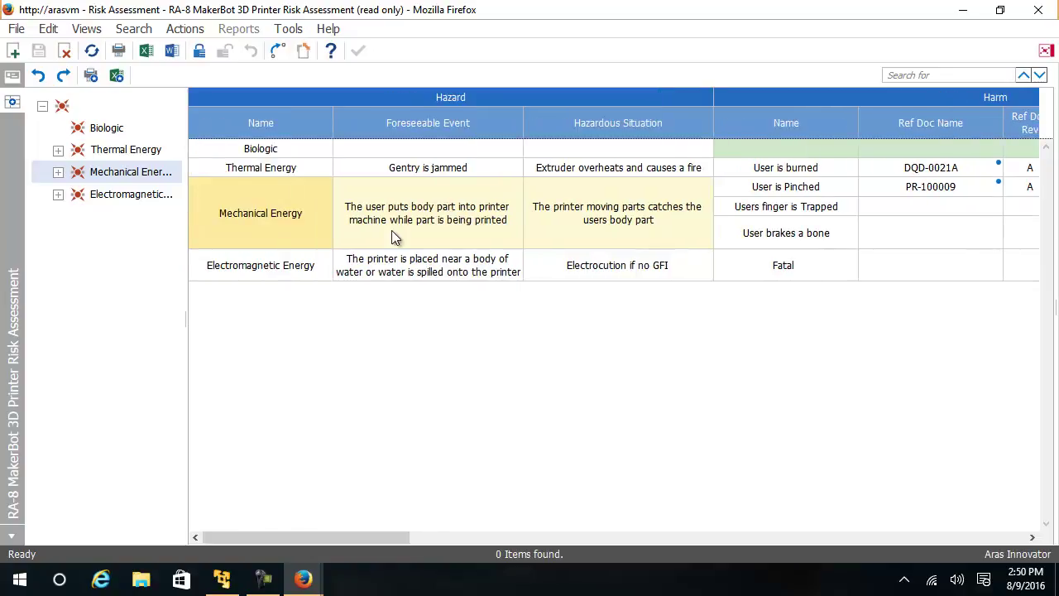
{"action": "scroll", "coordinate": [392, 220], "scroll_direction": "right", "scroll_amount": 1}
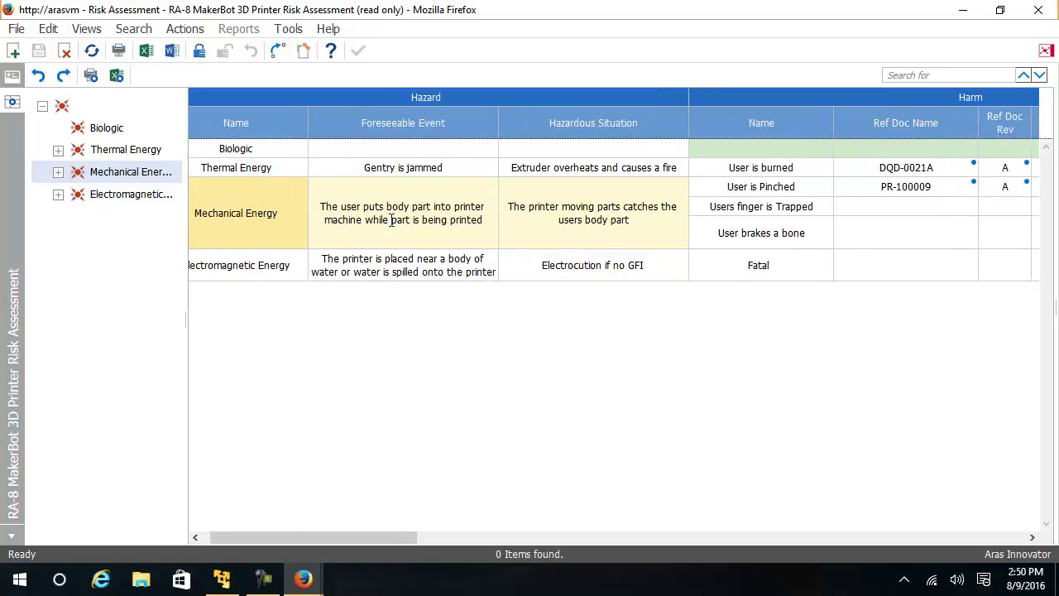
{"action": "left_click", "coordinate": [257, 206]}
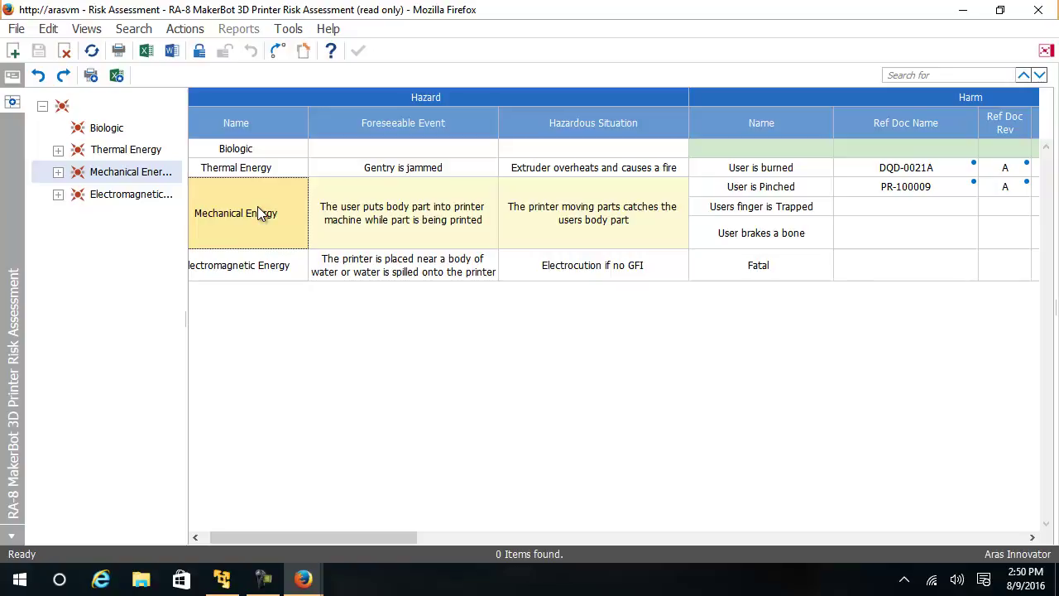
{"action": "key", "text": "Tab"}
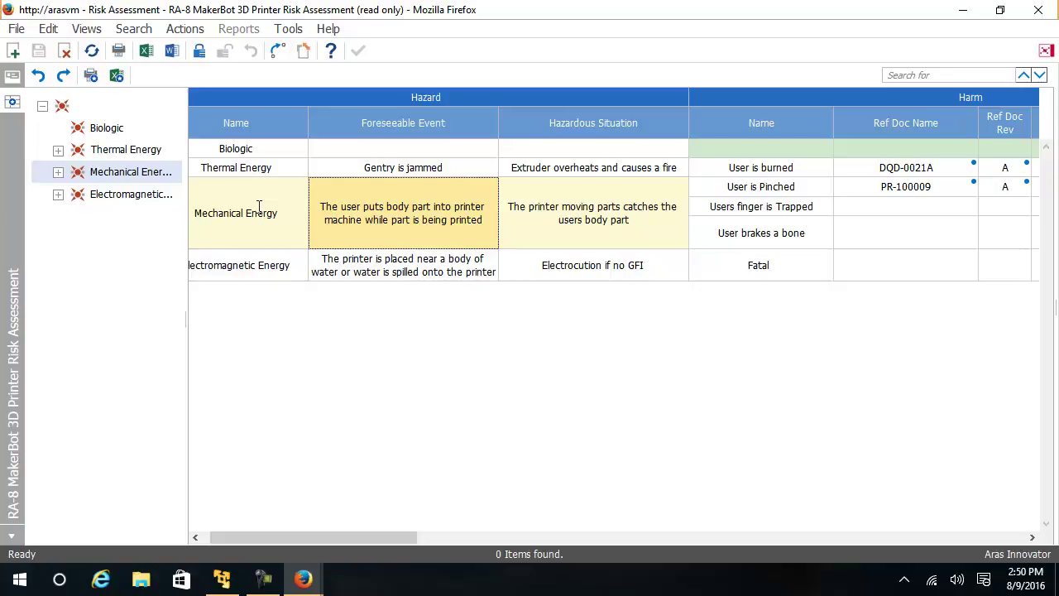
{"action": "key", "text": "Tab"}
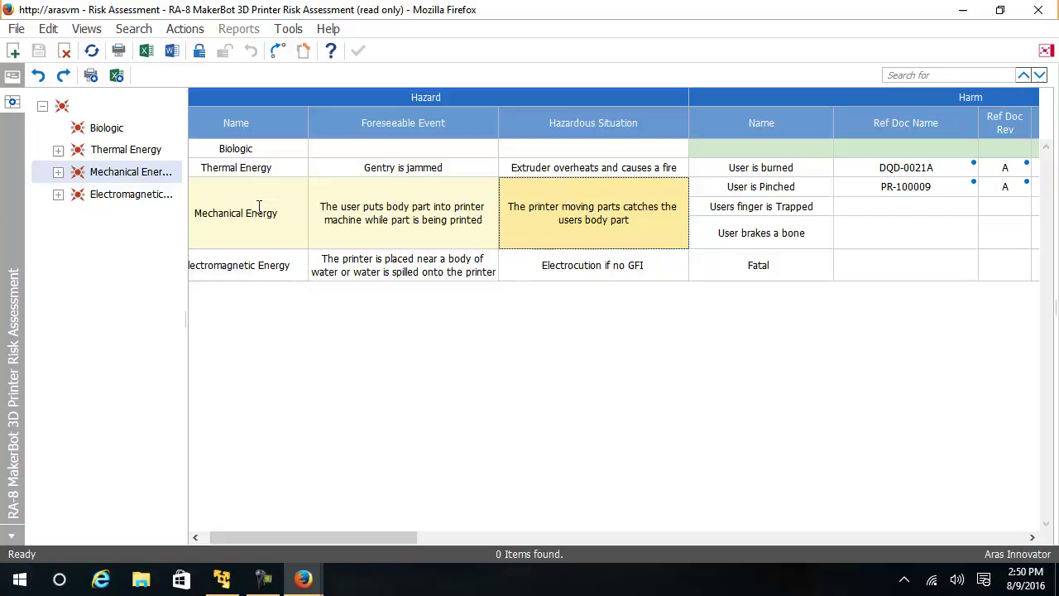
{"action": "key", "text": "Tab"}
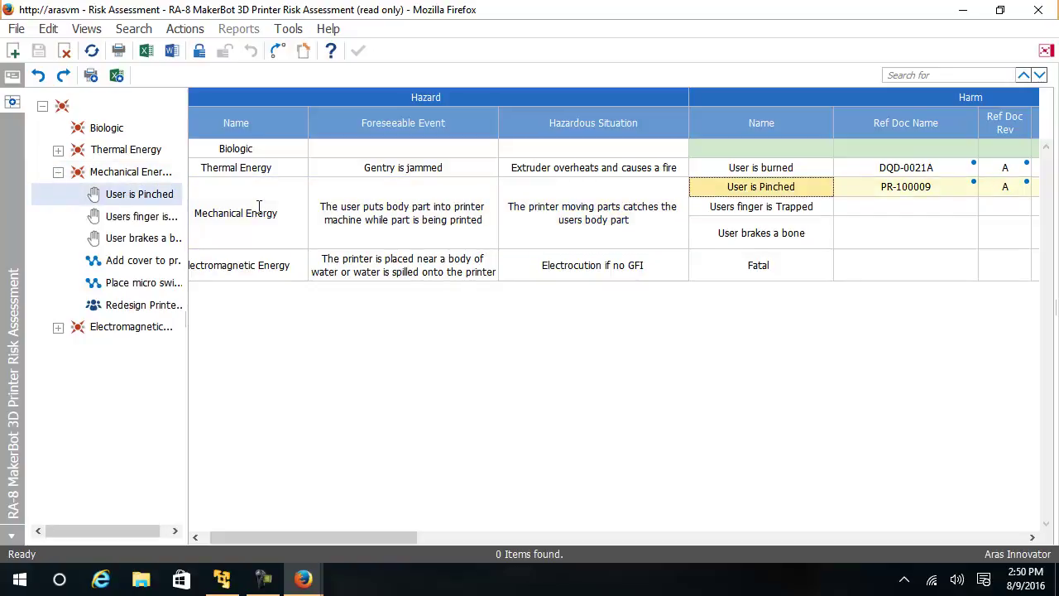
{"action": "key", "text": "Tab"}
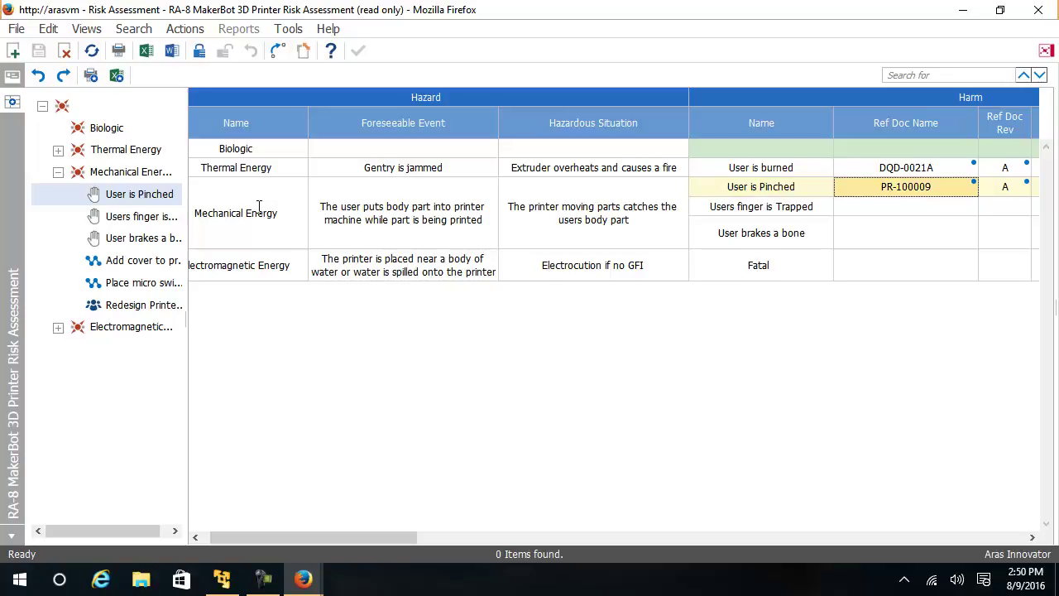
{"action": "right_click", "coordinate": [887, 189]}
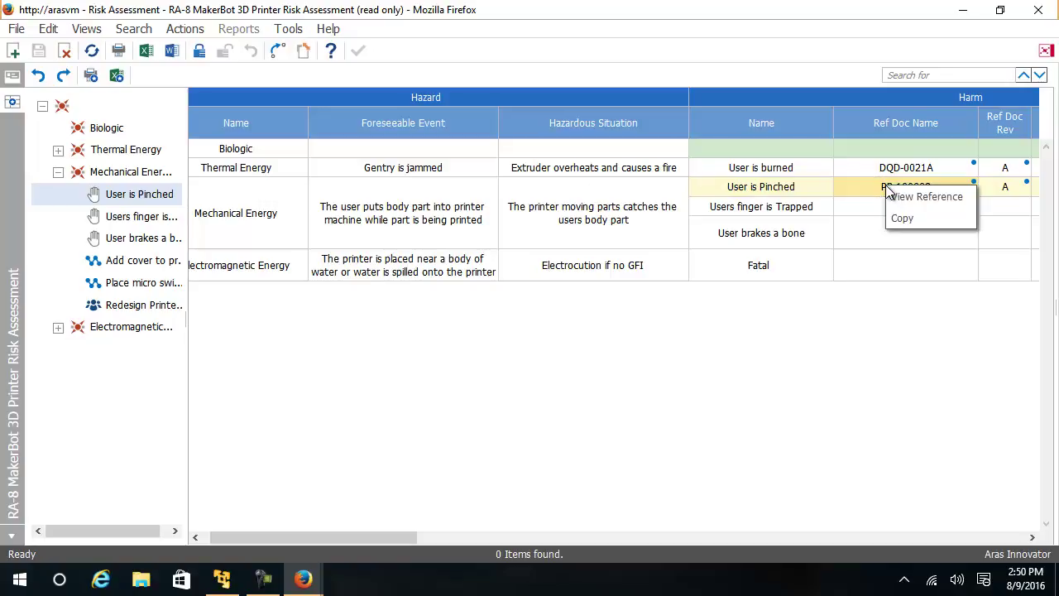
{"action": "left_click", "coordinate": [925, 197]}
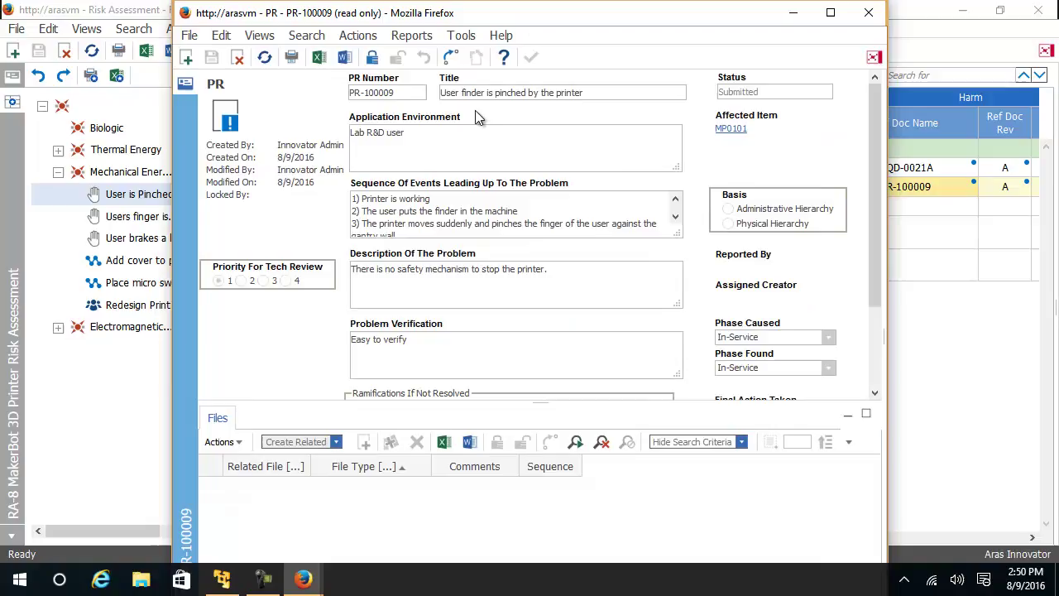
{"action": "left_click", "coordinate": [869, 13]}
Step: Claim RA-8 for editing and keep User is Pinched at severity 9 and occurrence 9
{"action": "left_click_drag", "start_coordinate": [382, 536], "coordinate": [560, 571]}
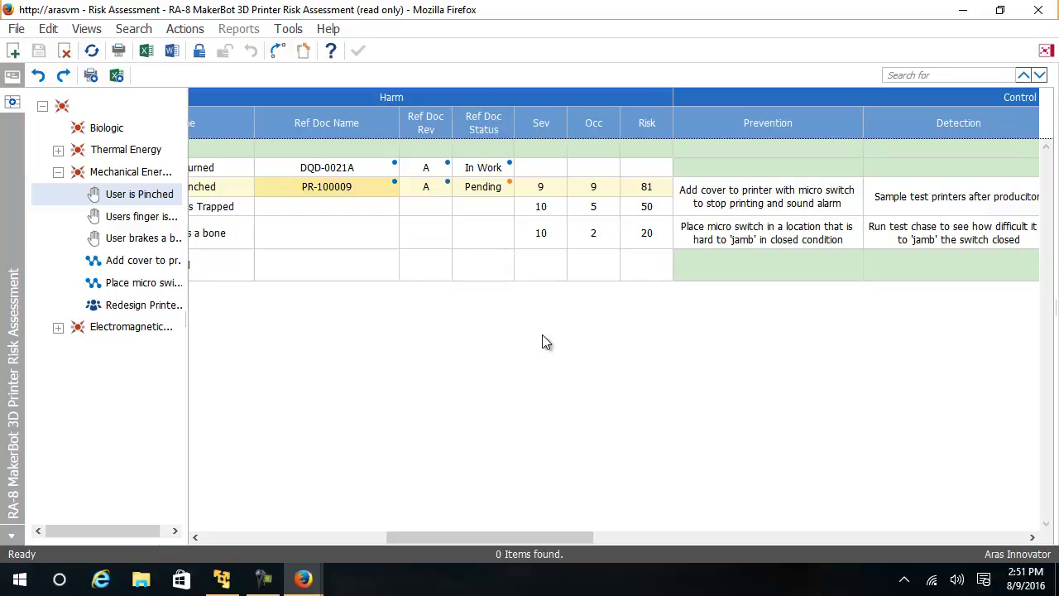
{"action": "left_click", "coordinate": [199, 51]}
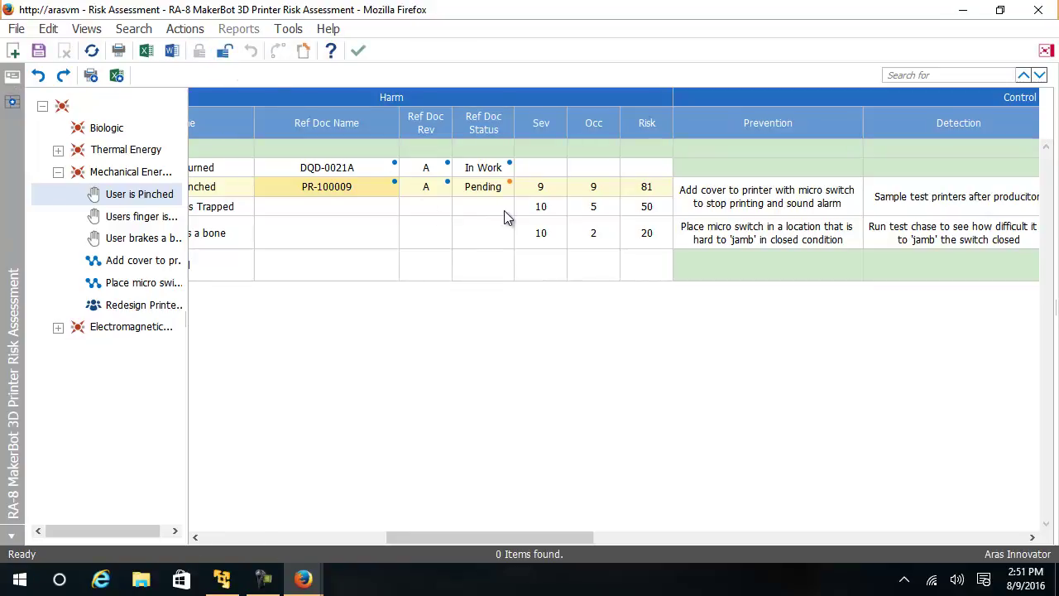
{"action": "left_click", "coordinate": [548, 190]}
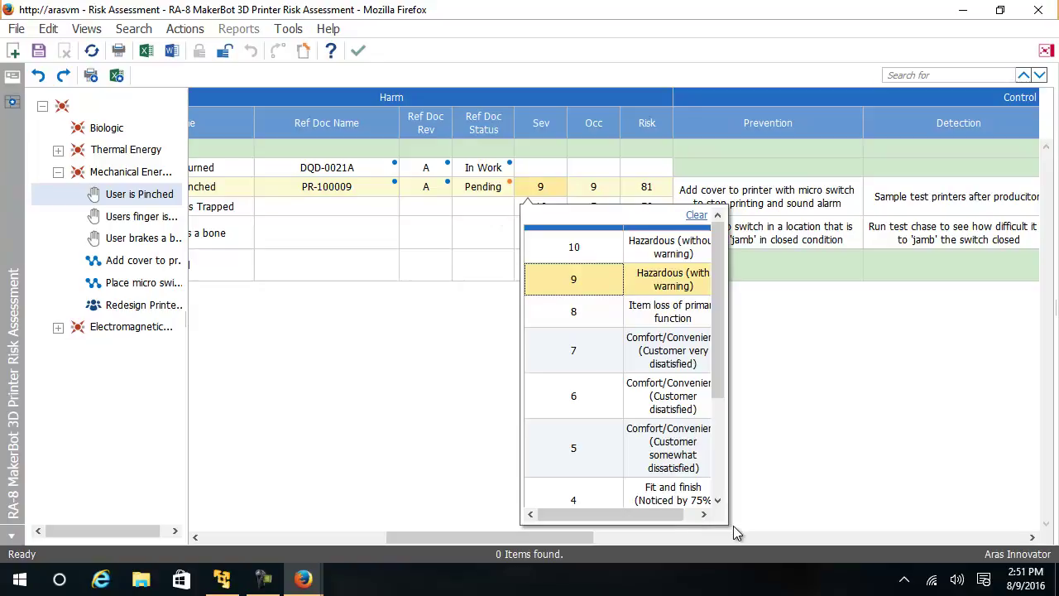
{"action": "left_click_drag", "start_coordinate": [674, 514], "coordinate": [687, 519]}
{"action": "left_click", "coordinate": [634, 278]}
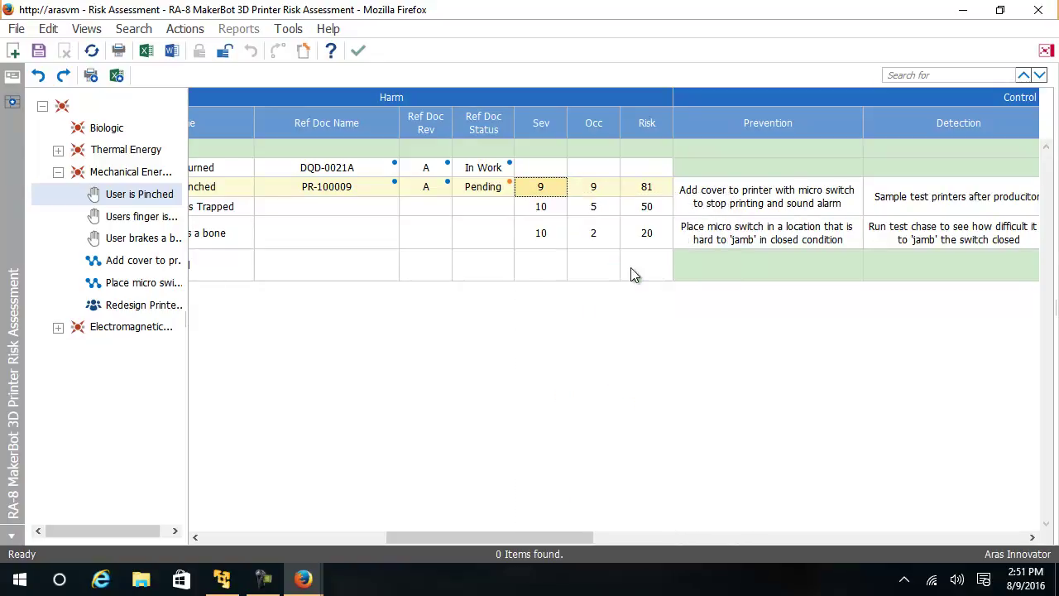
{"action": "left_click", "coordinate": [594, 188]}
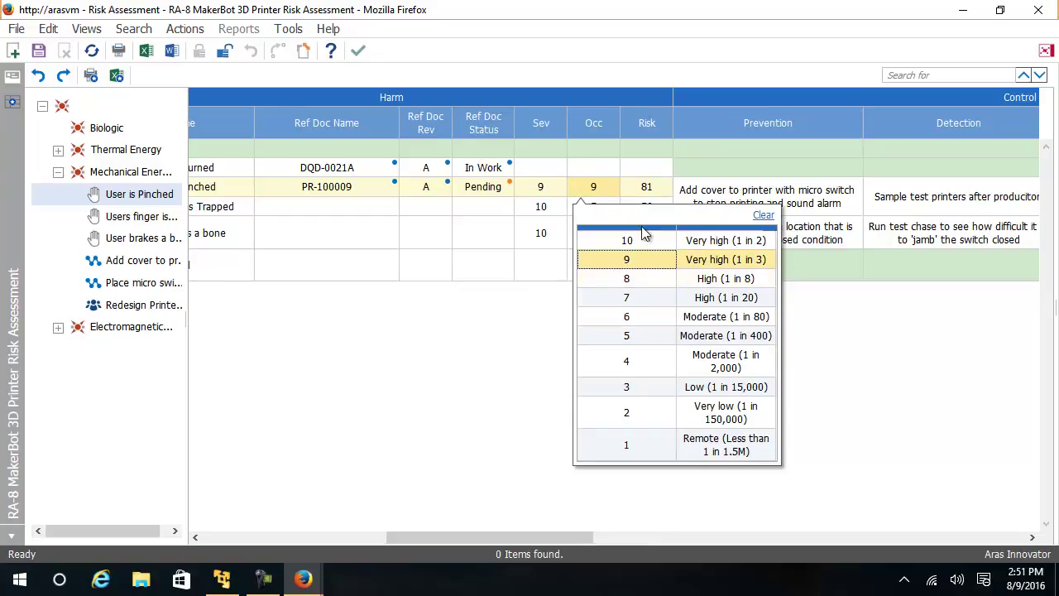
{"action": "left_click", "coordinate": [634, 263]}
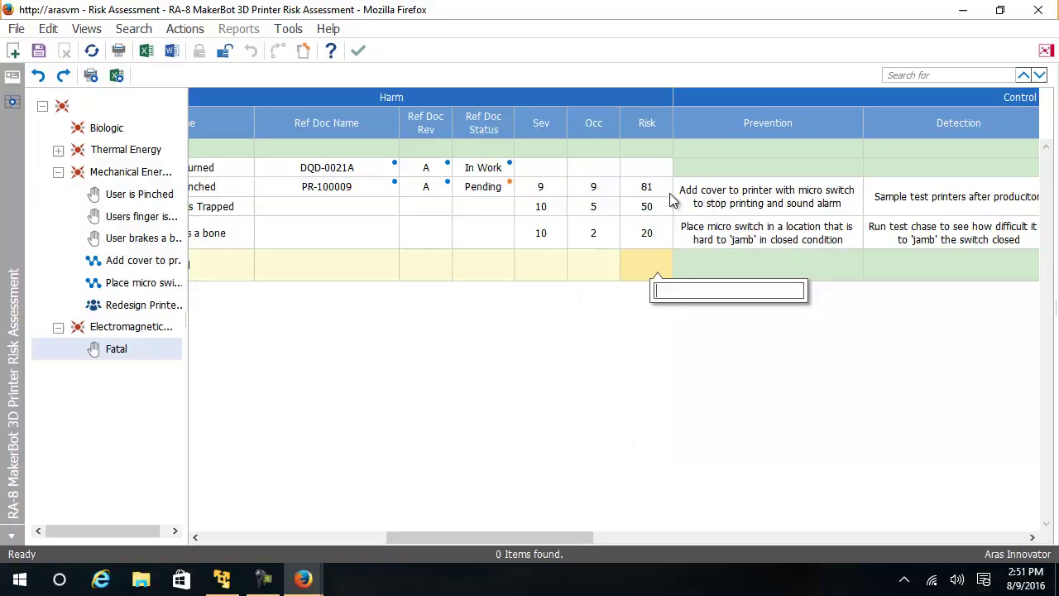
{"action": "left_click", "coordinate": [703, 200]}
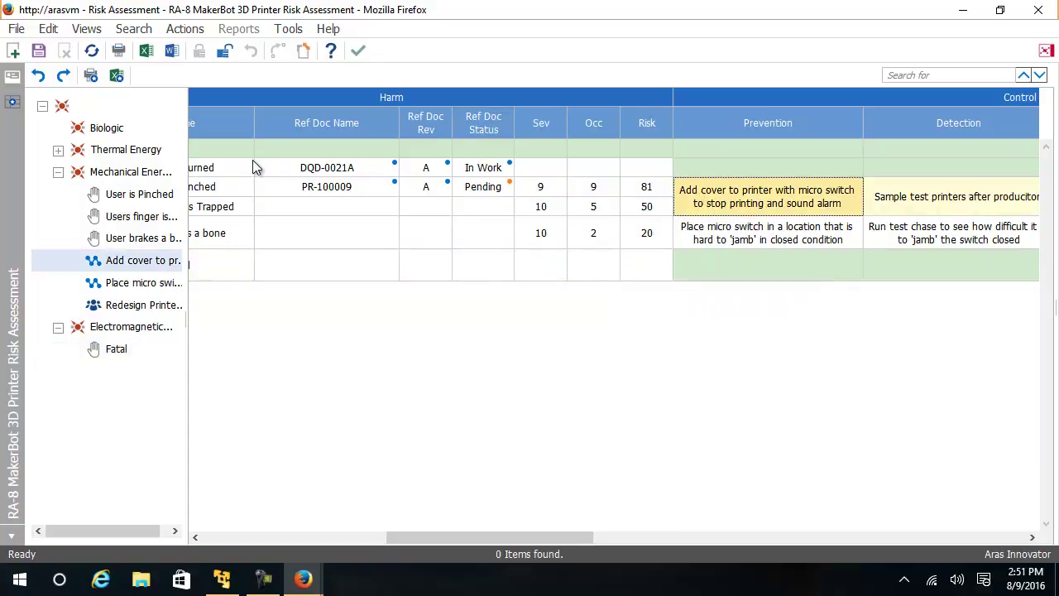
{"action": "left_click_drag", "start_coordinate": [468, 542], "coordinate": [389, 510]}
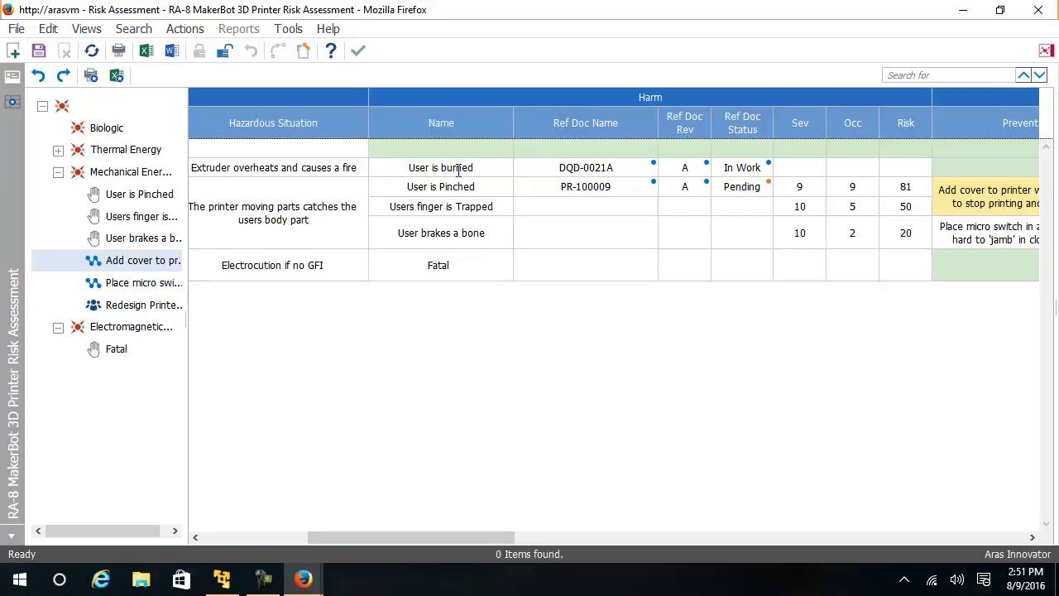
{"action": "right_click", "coordinate": [592, 171]}
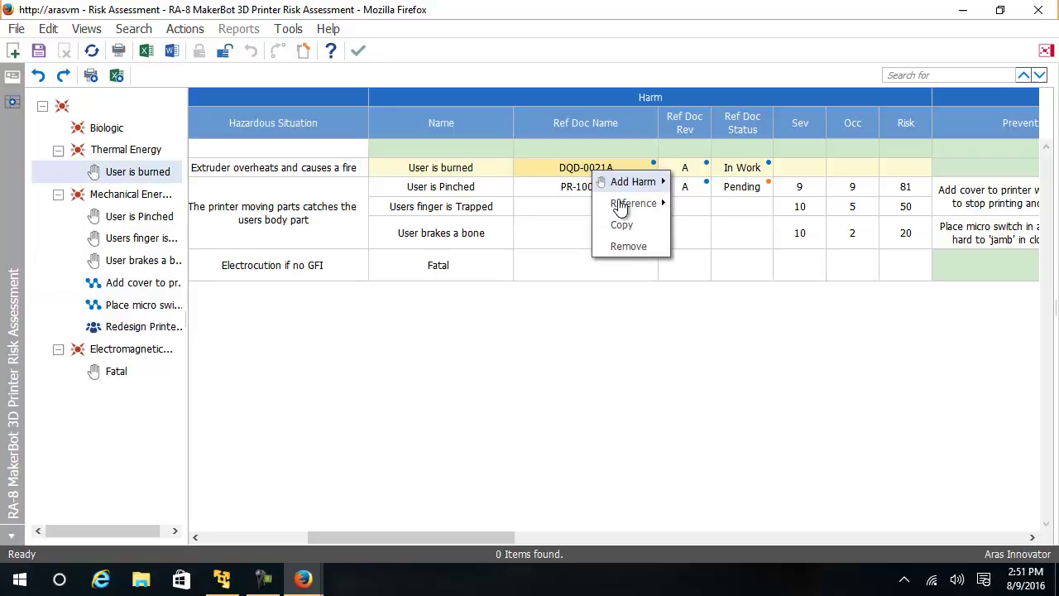
{"action": "mouse_move", "coordinate": [635, 203]}
{"action": "left_click", "coordinate": [688, 333]}
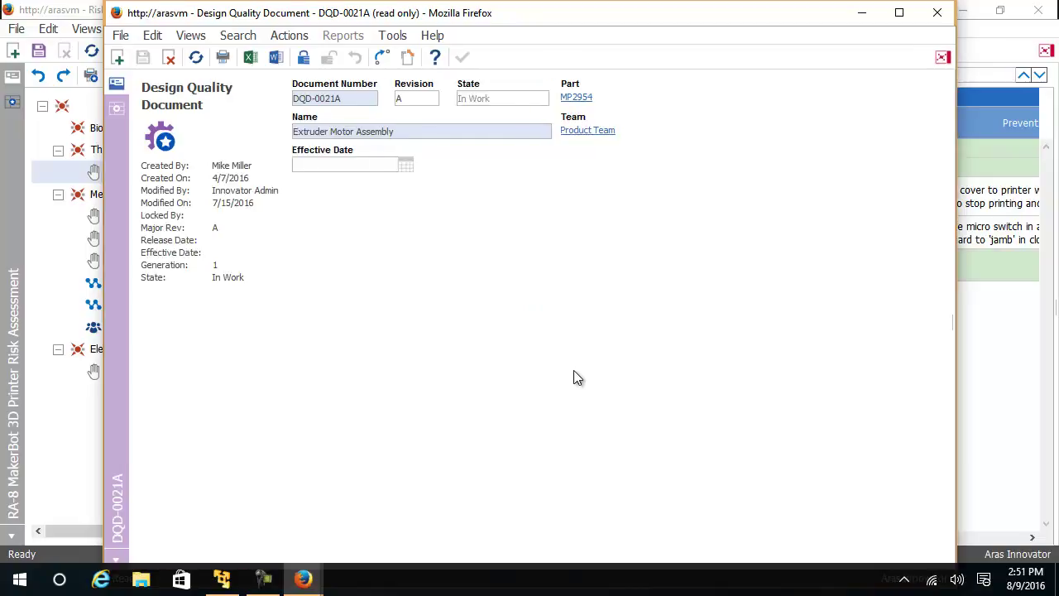
{"action": "left_click", "coordinate": [117, 108]}
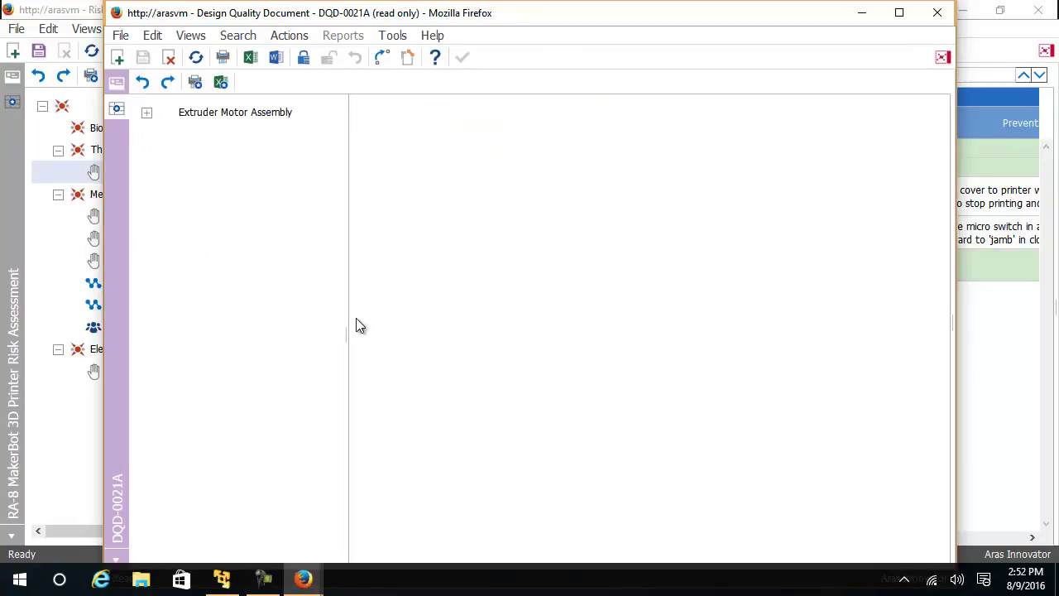
{"action": "left_click", "coordinate": [459, 376]}
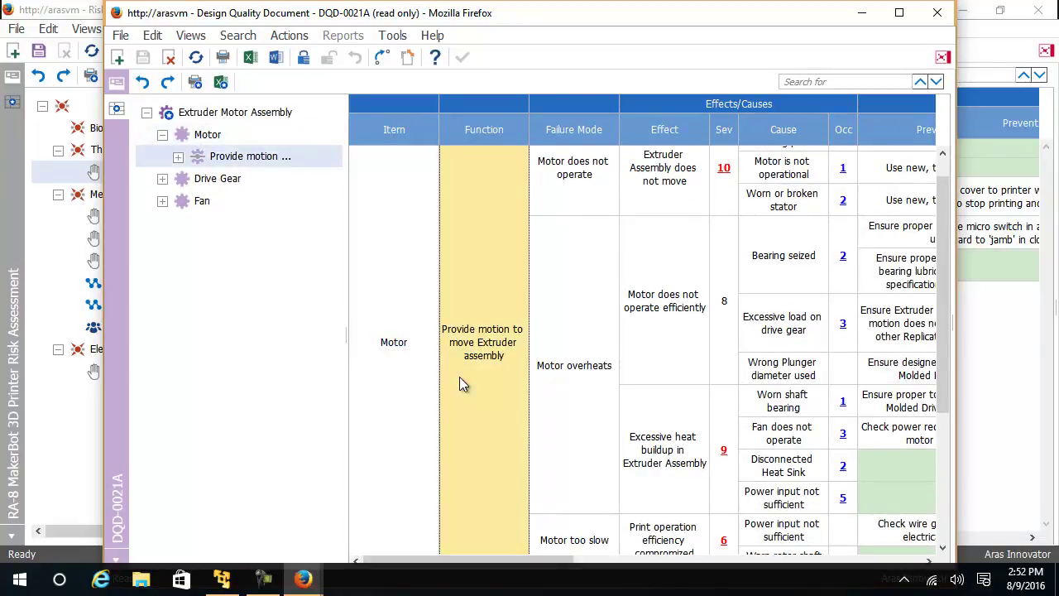
{"action": "key", "text": "Right"}
{"action": "key", "text": "Down"}
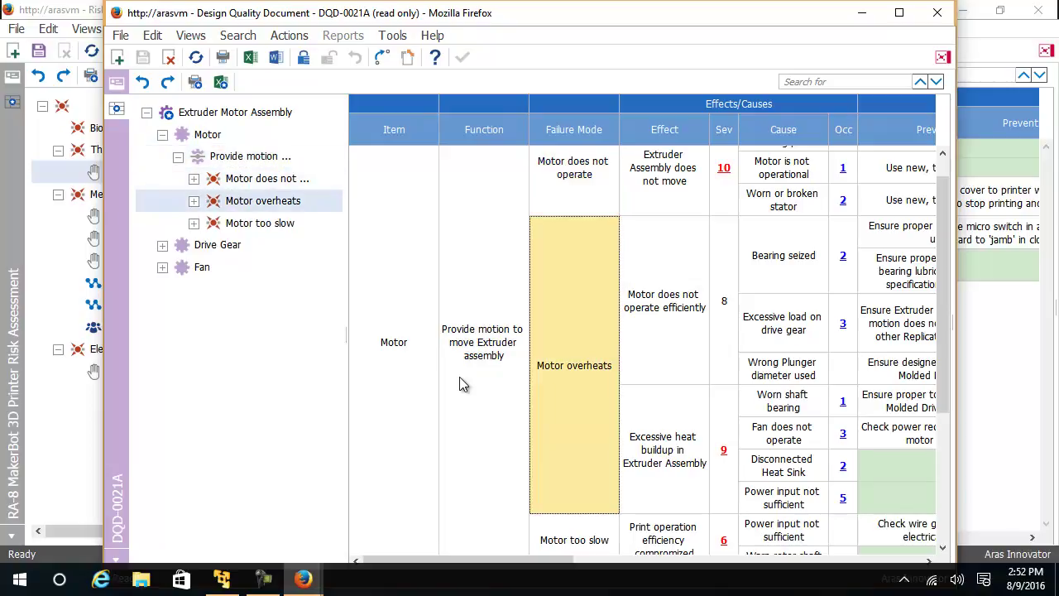
{"action": "key", "text": "Right"}
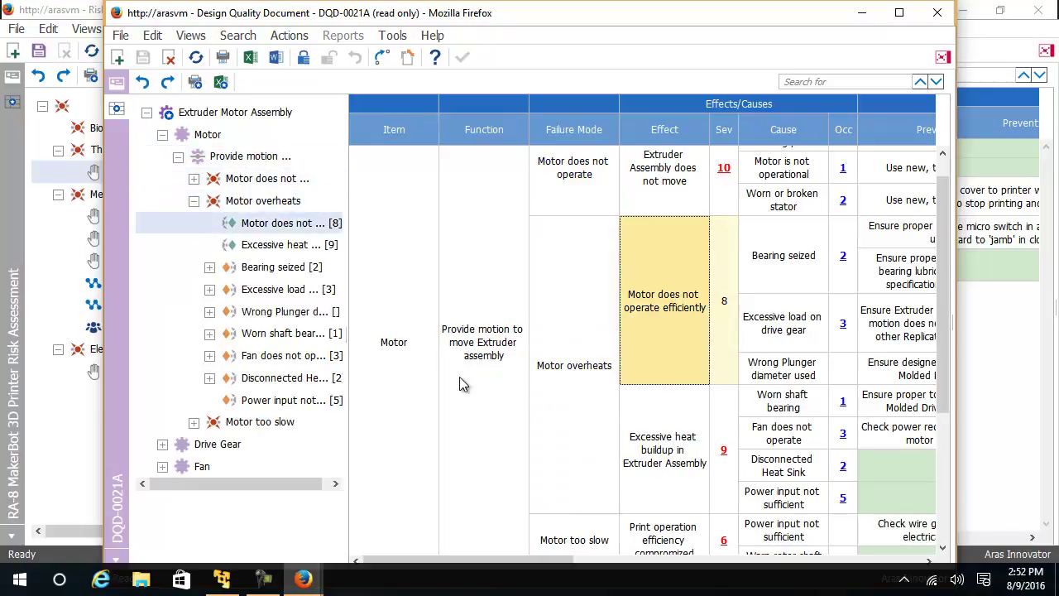
{"action": "key", "text": "Down"}
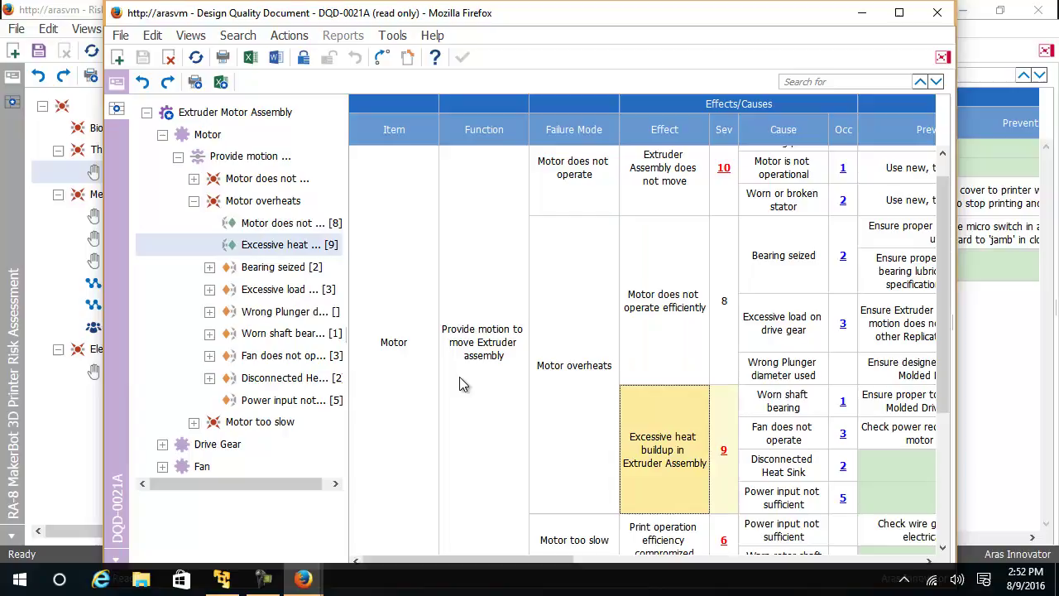
{"action": "left_click", "coordinate": [938, 13]}
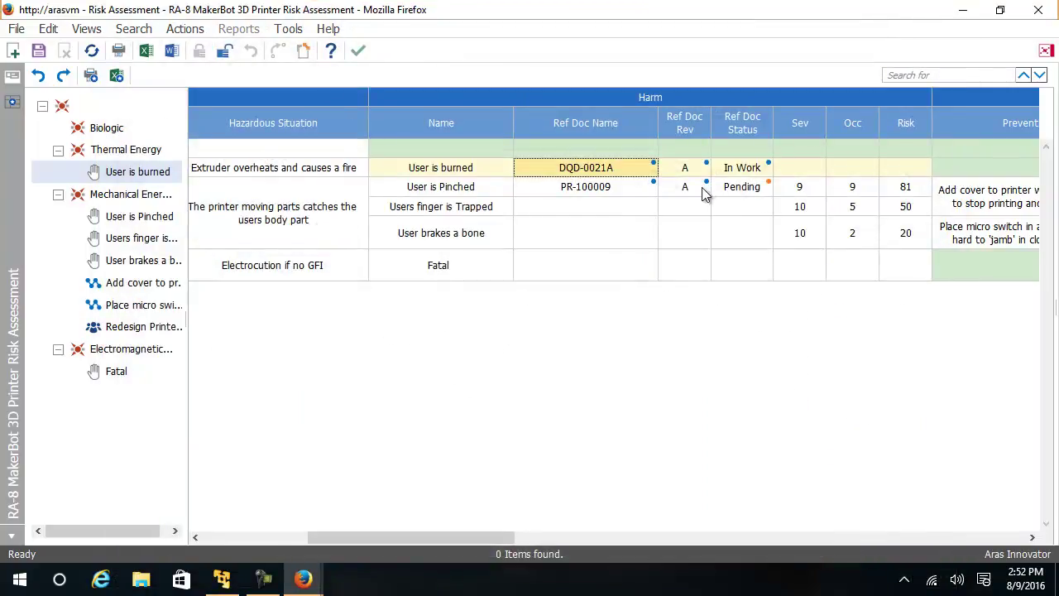
{"action": "left_click", "coordinate": [840, 187]}
{"action": "key", "text": "Right"}
{"action": "key", "text": "Right"}
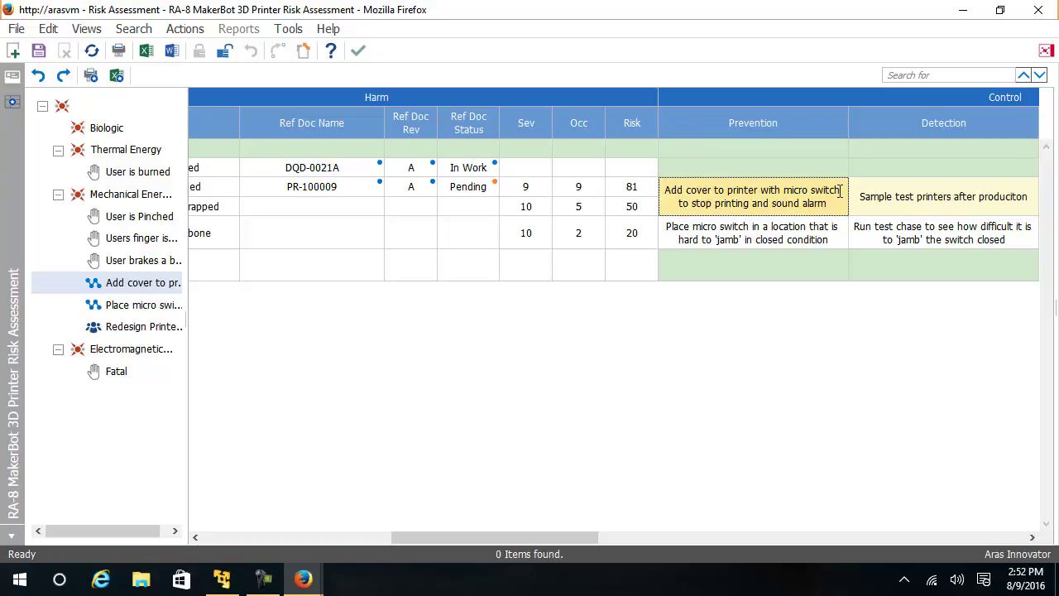
{"action": "key", "text": "Down"}
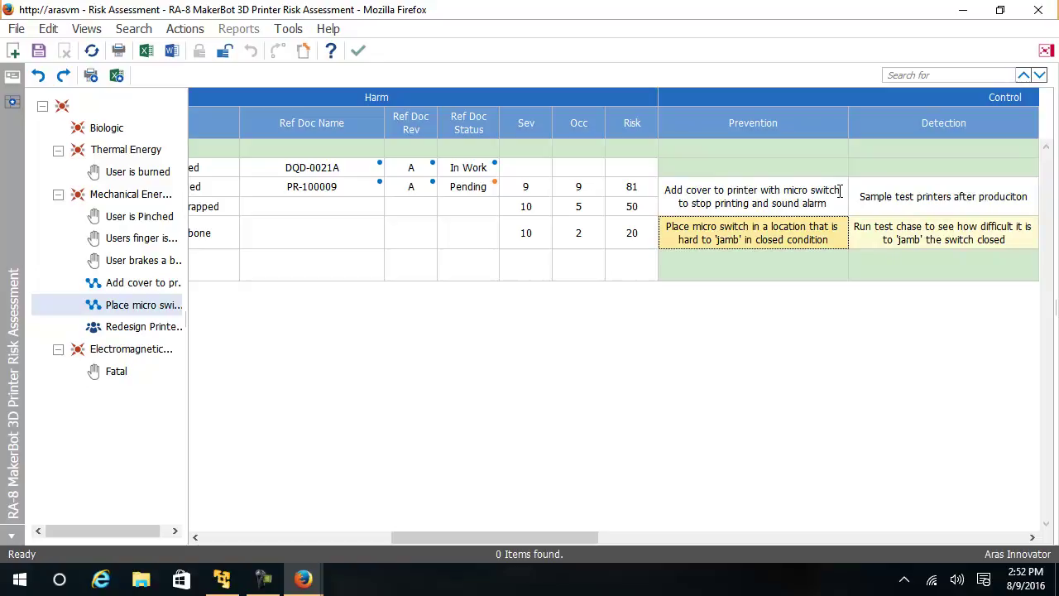
{"action": "key", "text": "Right"}
{"action": "key", "text": "Right"}
{"action": "key", "text": "Right"}
{"action": "key", "text": "Left"}
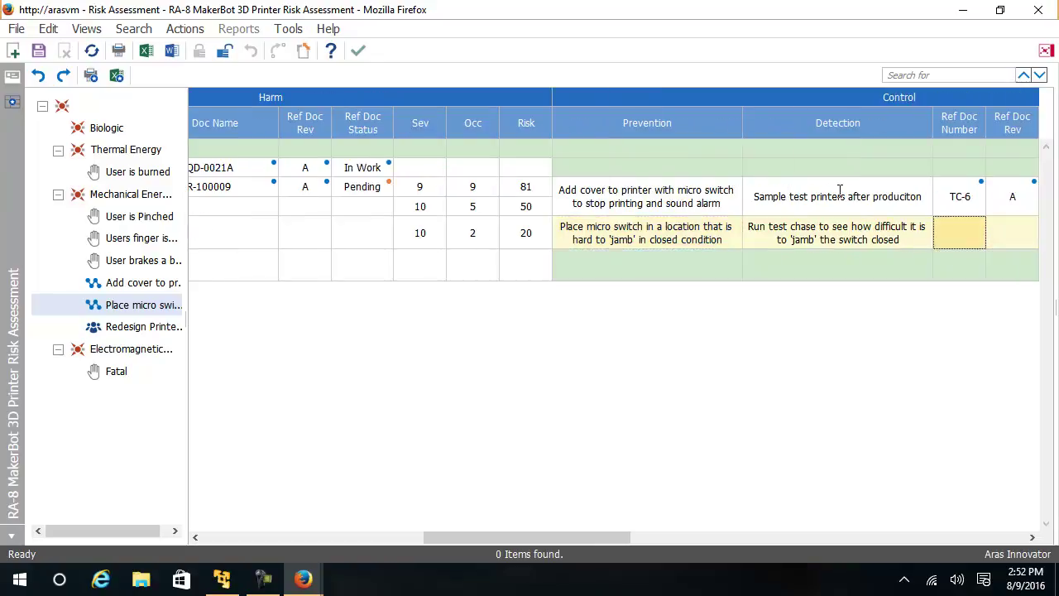
{"action": "key", "text": "Up"}
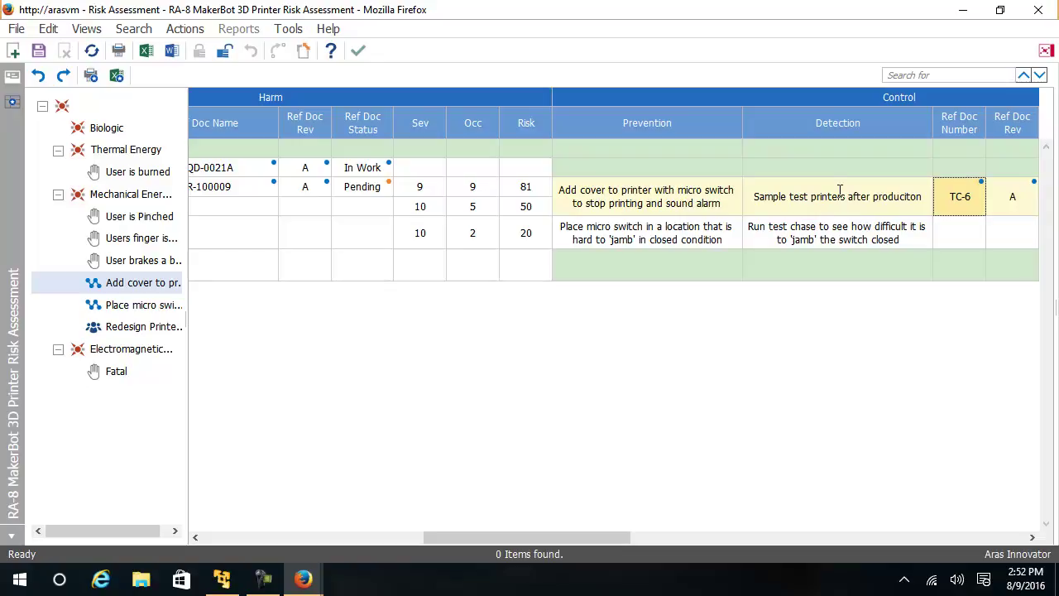
{"action": "key", "text": "Right"}
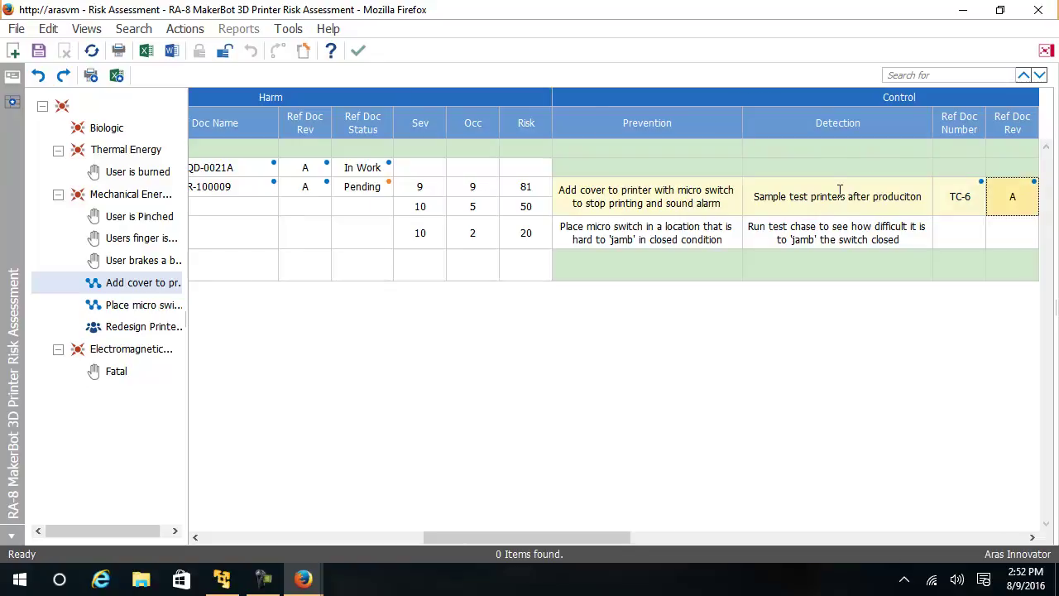
{"action": "key", "text": "Right"}
{"action": "key", "text": "Right"}
{"action": "key", "text": "Left"}
{"action": "key", "text": "Left"}
{"action": "key", "text": "Right"}
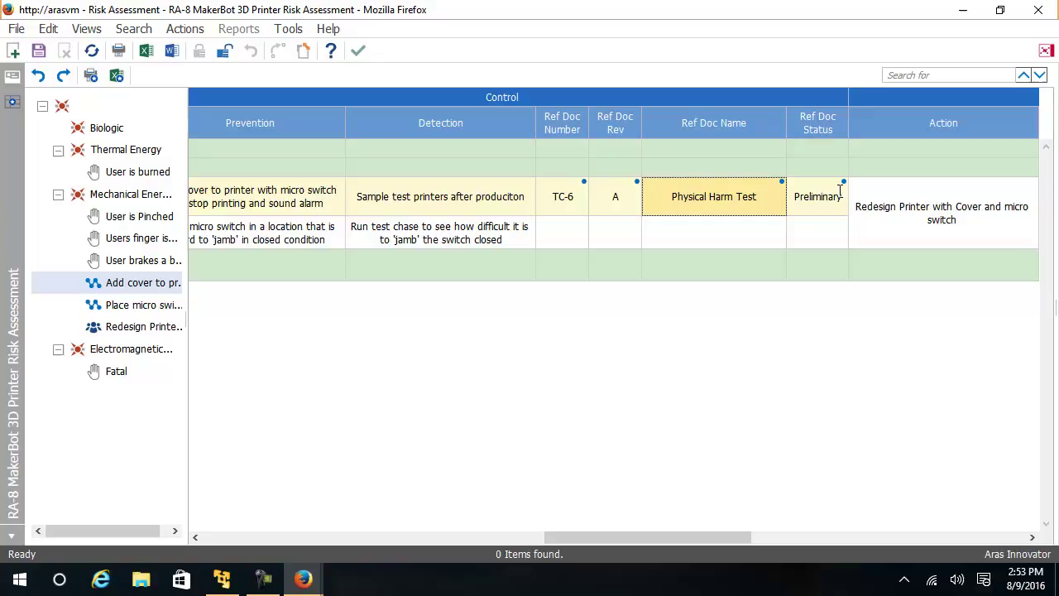
{"action": "key", "text": "Right"}
{"action": "key", "text": "Right"}
{"action": "key", "text": "Right"}
{"action": "key", "text": "Right"}
{"action": "key", "text": "Right"}
{"action": "key", "text": "Right"}
{"action": "key", "text": "Right"}
{"action": "key", "text": "Right"}
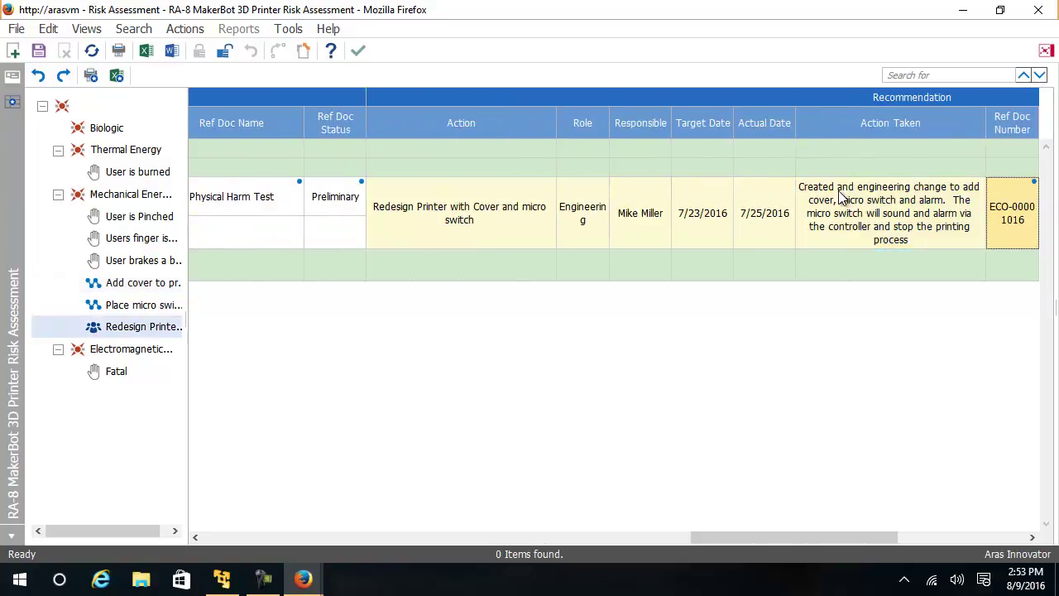
{"action": "key", "text": "Left"}
{"action": "key", "text": "Left"}
{"action": "key", "text": "Left"}
{"action": "key", "text": "Left"}
{"action": "key", "text": "Left"}
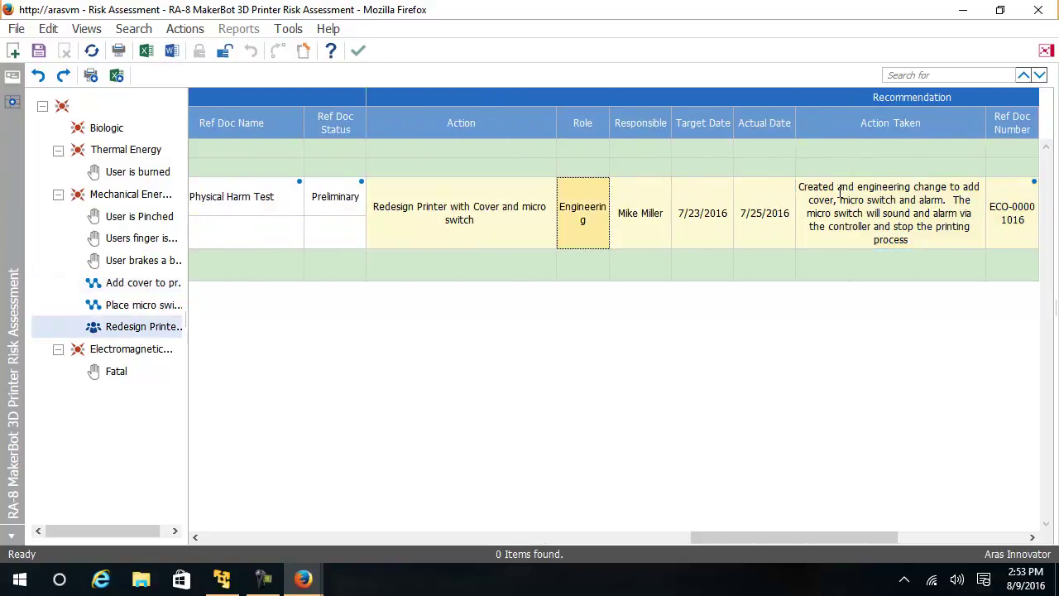
{"action": "key", "text": "Right"}
{"action": "key", "text": "Right"}
{"action": "key", "text": "Right"}
{"action": "key", "text": "Right"}
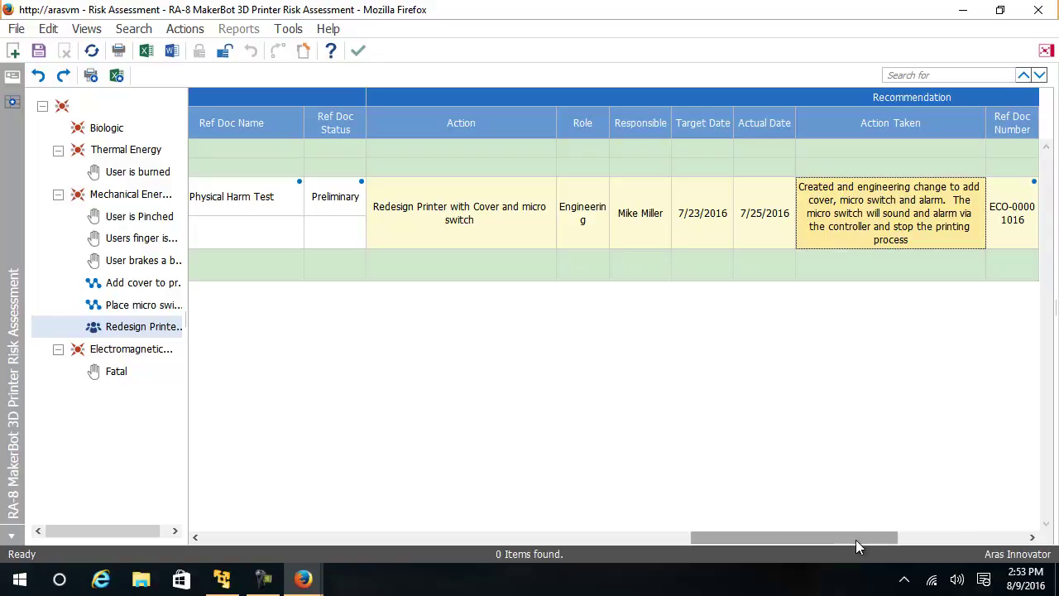
{"action": "left_click_drag", "start_coordinate": [860, 538], "coordinate": [980, 559]}
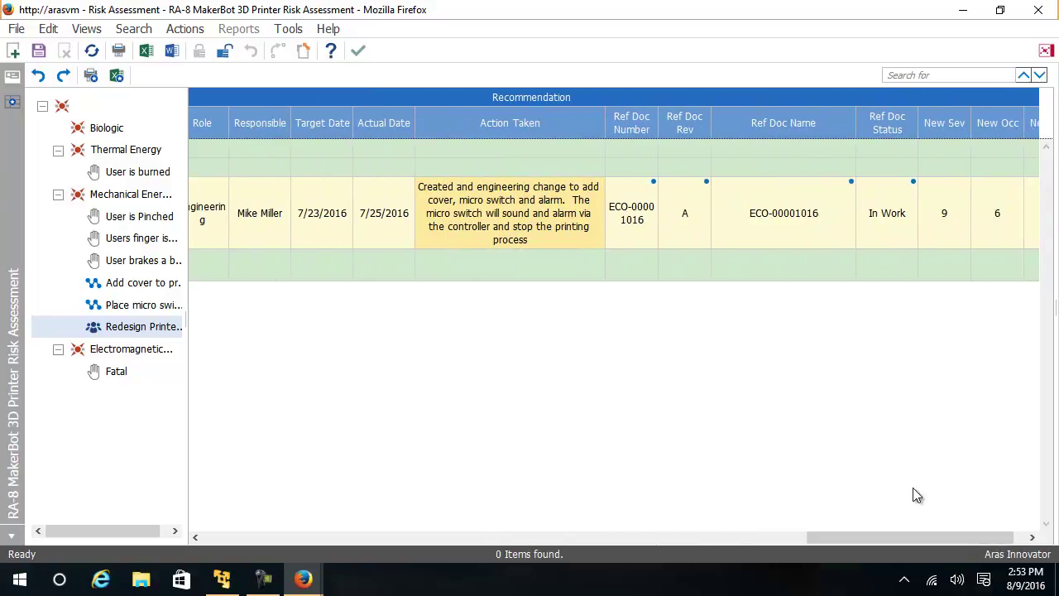
{"action": "left_click", "coordinate": [644, 224]}
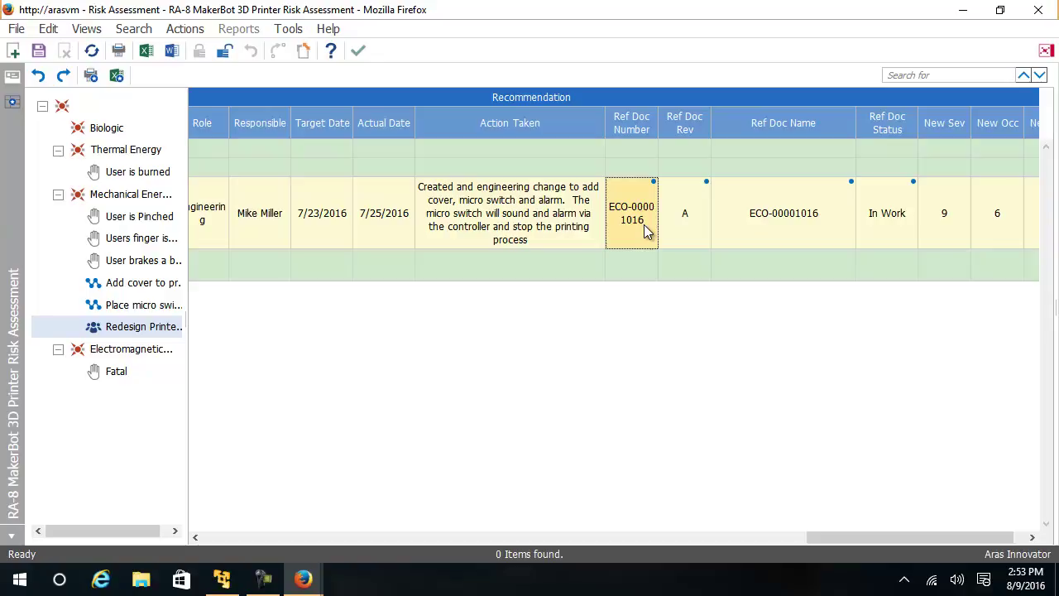
Step: View referenced change order ECO-00001016 and review its SignOffs workflow history
{"action": "right_click", "coordinate": [593, 213]}
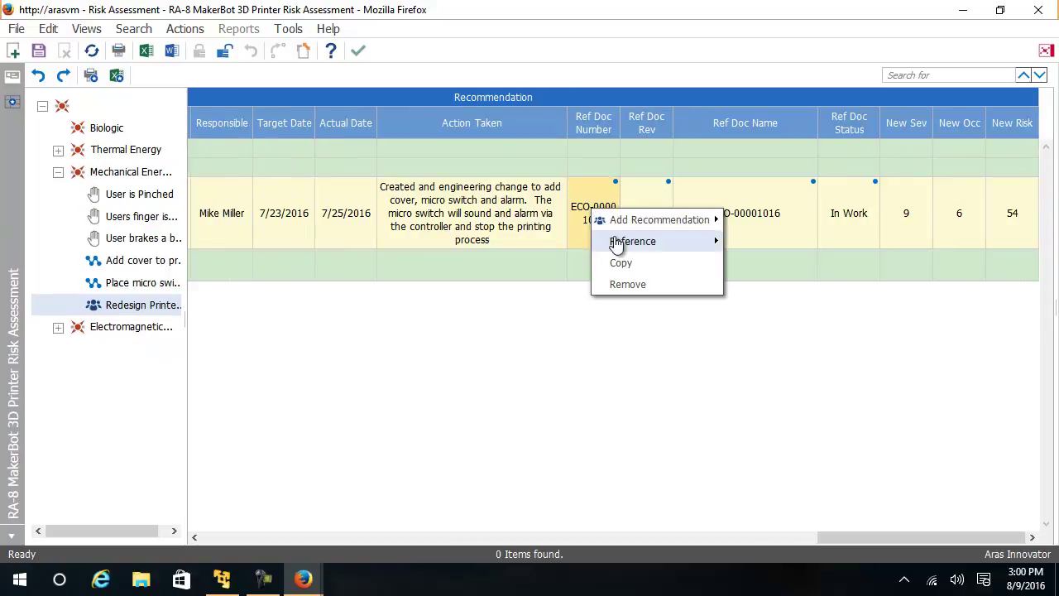
{"action": "mouse_move", "coordinate": [616, 246]}
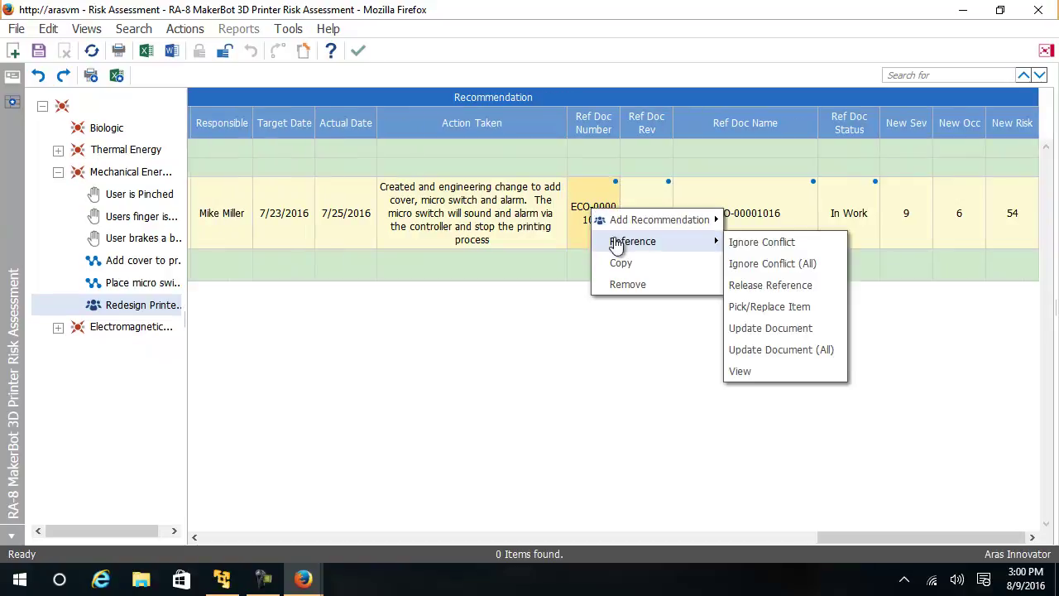
{"action": "left_click", "coordinate": [763, 373]}
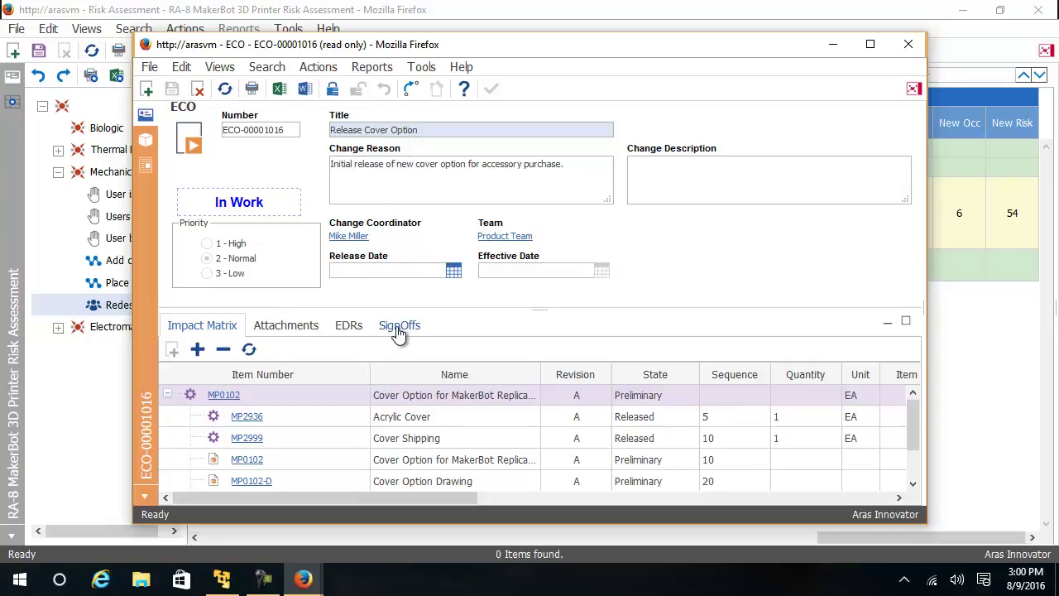
{"action": "left_click", "coordinate": [399, 331]}
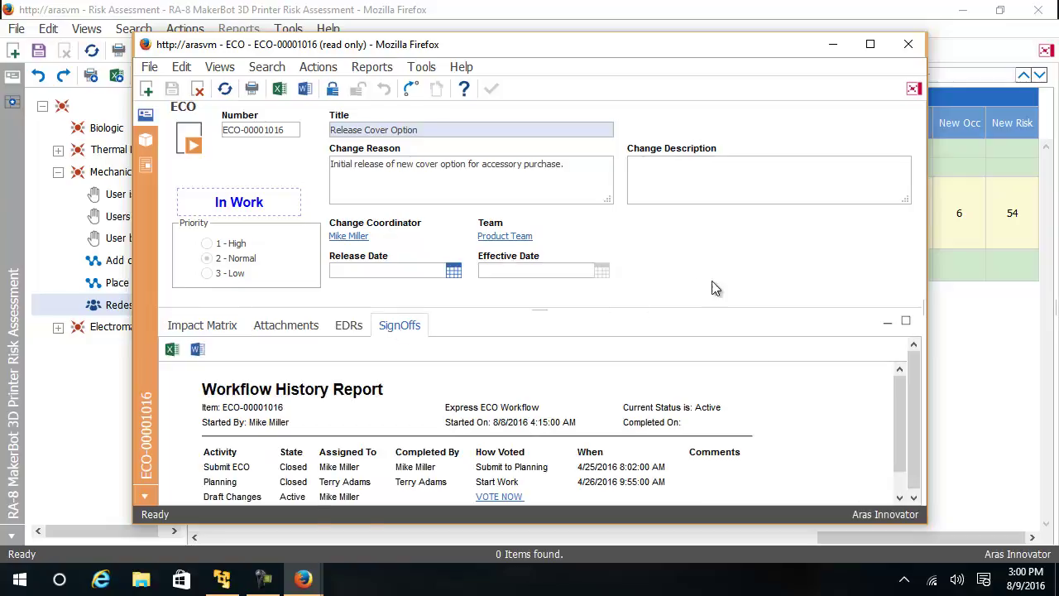
{"action": "scroll", "coordinate": [900, 405], "scroll_direction": "down", "scroll_amount": 1}
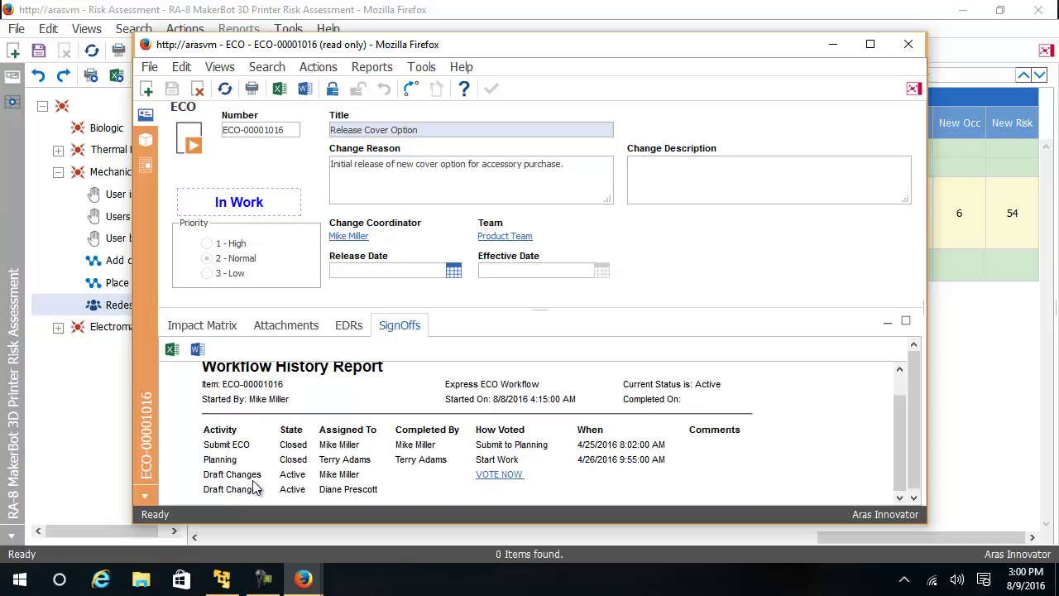
Step: Vote Close Change on the Draft Changes activity and confirm with the account password to release ECO-00001016
{"action": "left_click", "coordinate": [500, 477]}
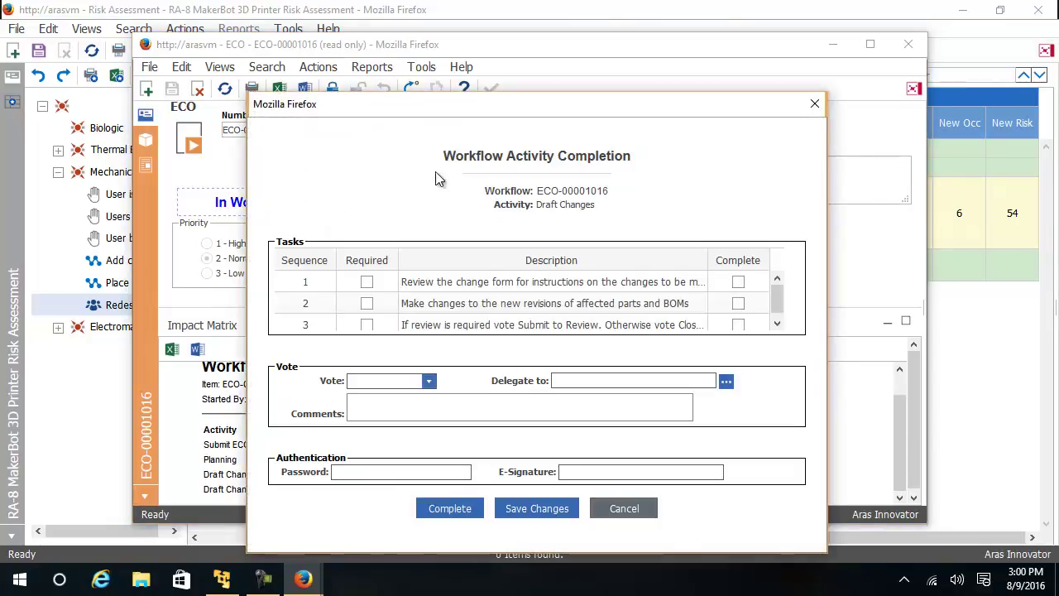
{"action": "left_click_drag", "start_coordinate": [503, 116], "coordinate": [490, 69]}
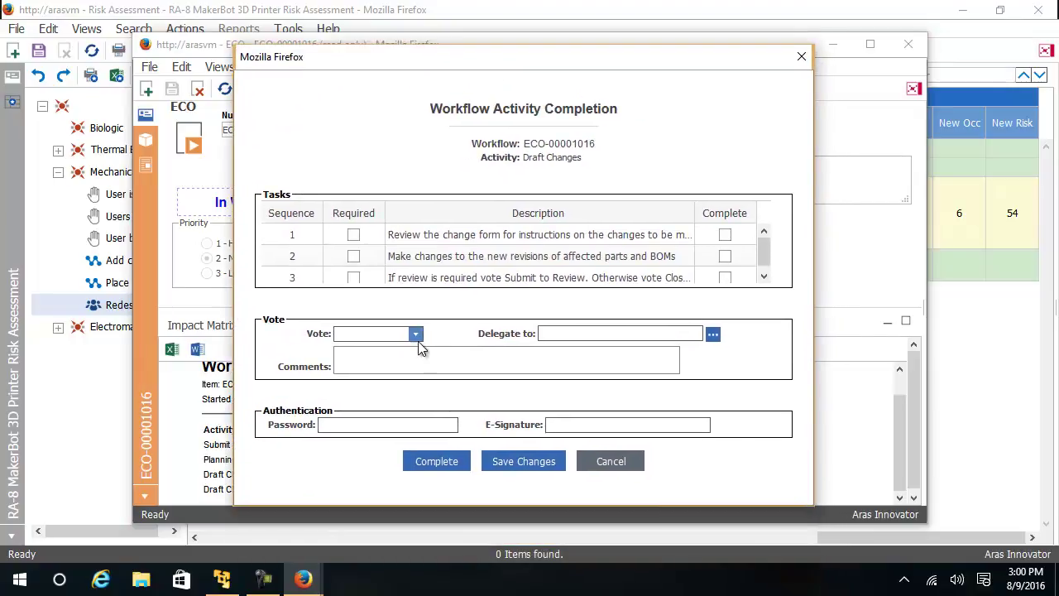
{"action": "left_click", "coordinate": [416, 335]}
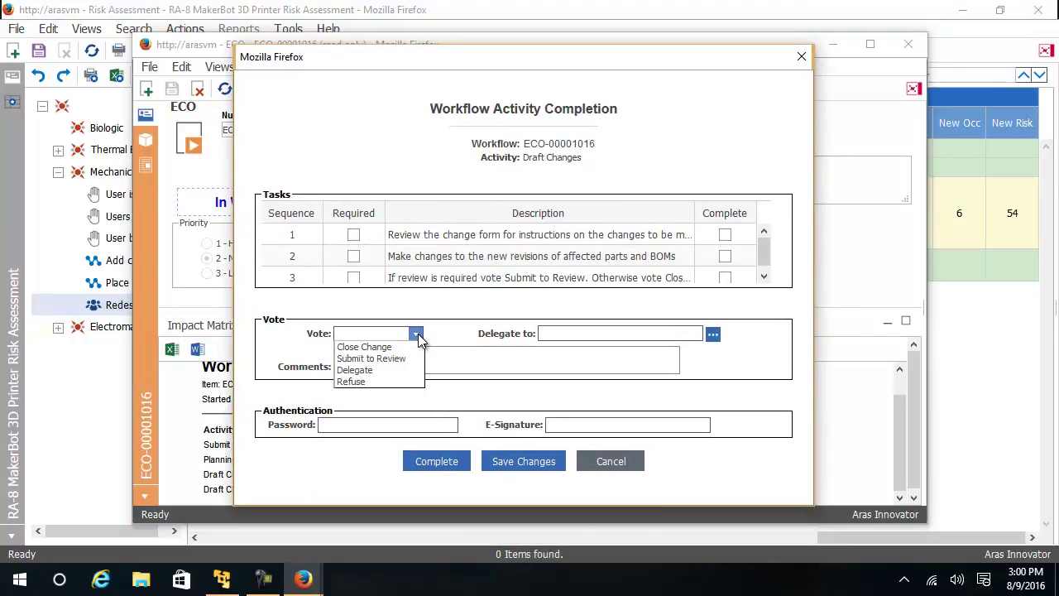
{"action": "left_click", "coordinate": [395, 347]}
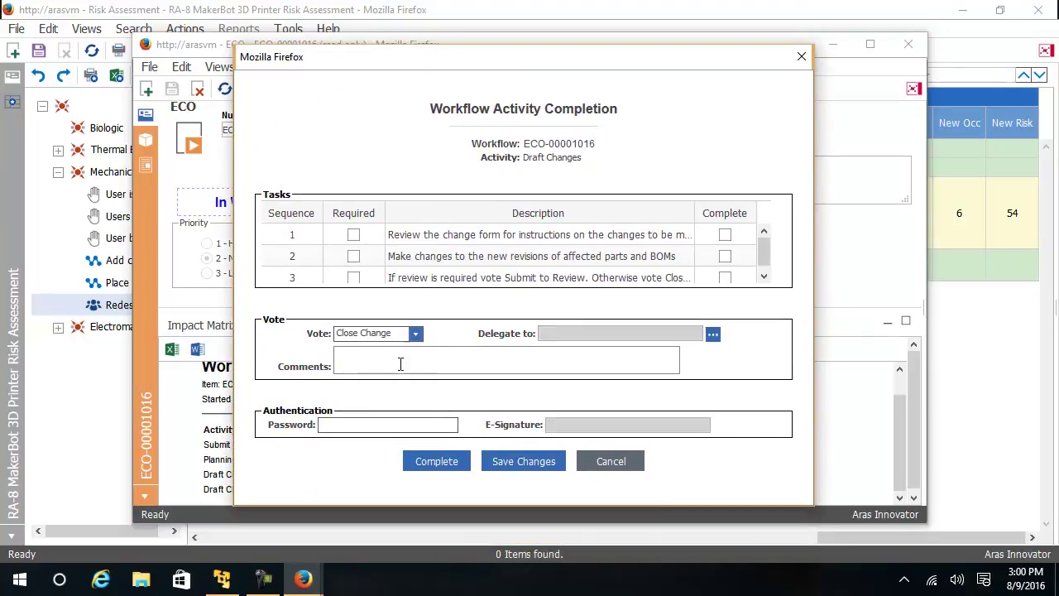
{"action": "left_click", "coordinate": [380, 428]}
{"action": "type", "text": "innovator"}
{"action": "left_click", "coordinate": [417, 464]}
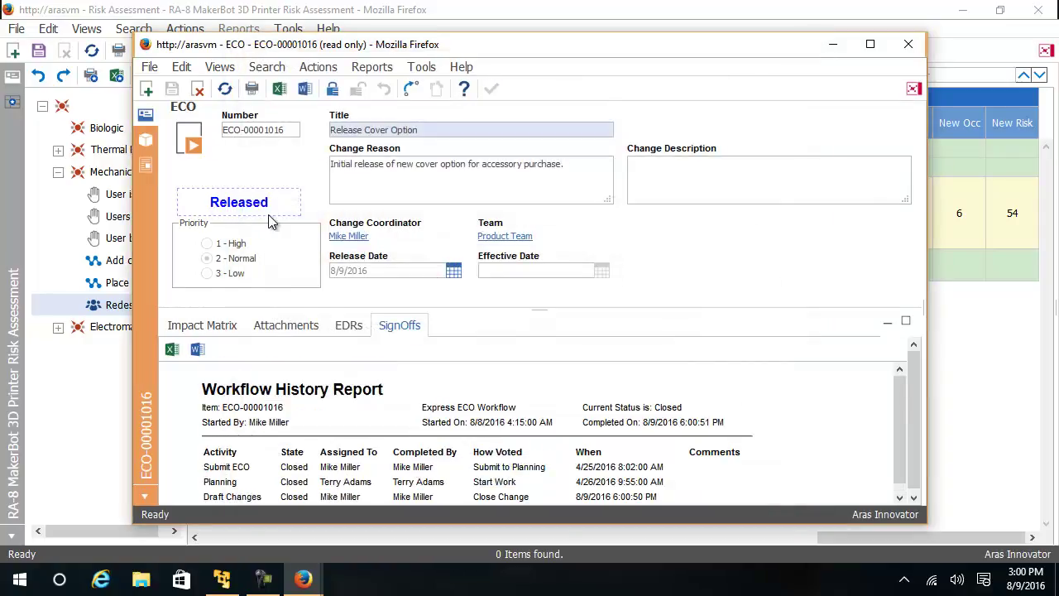
Step: Close the ECO window, reload the RA-8 grid and update the ECO-00001016 reference to Released
{"action": "left_click", "coordinate": [907, 44]}
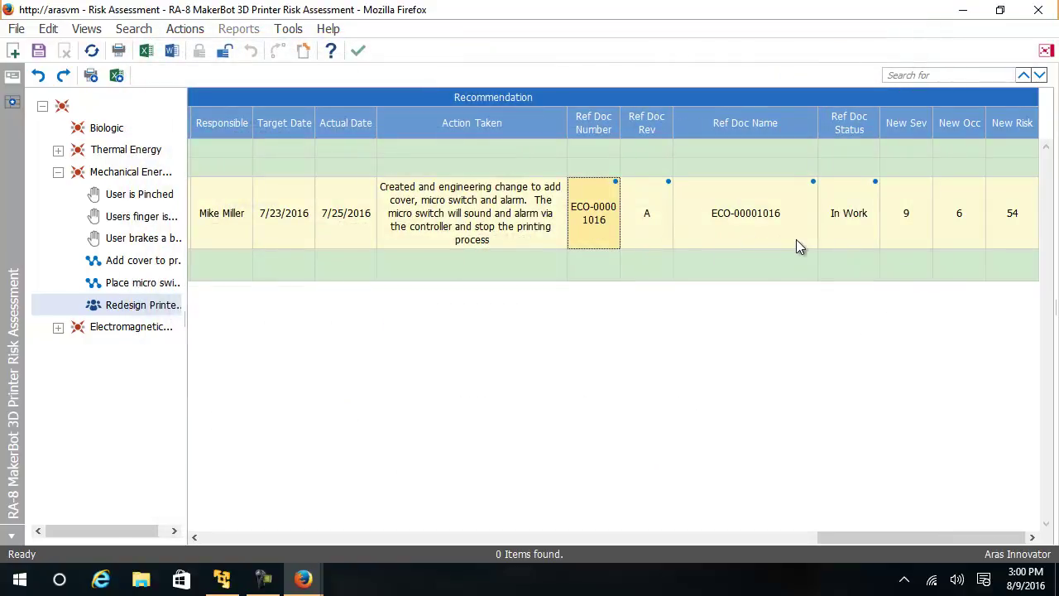
{"action": "left_click", "coordinate": [91, 52]}
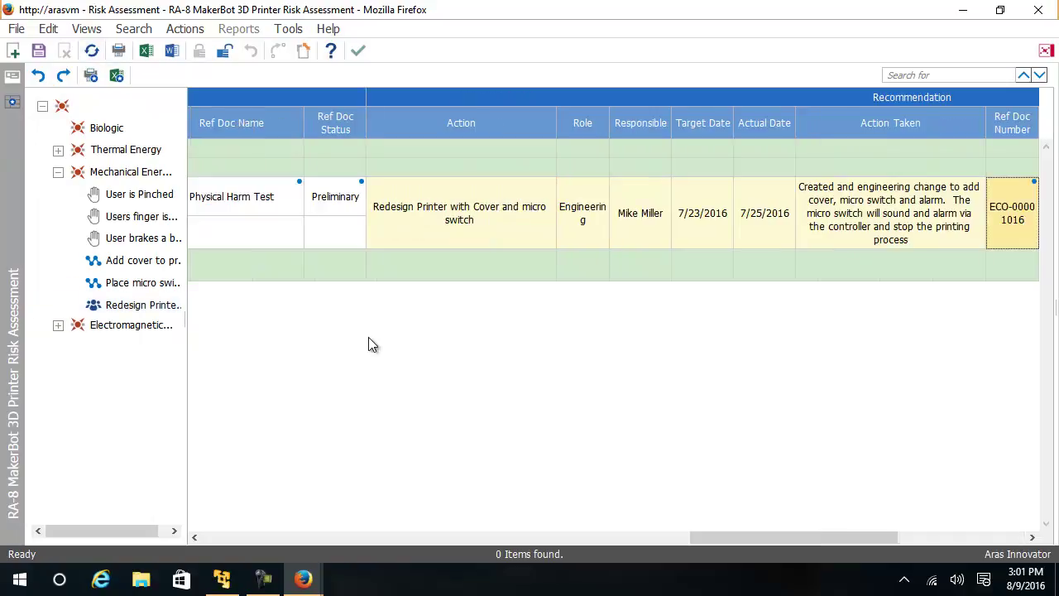
{"action": "left_click_drag", "start_coordinate": [741, 538], "coordinate": [927, 570]}
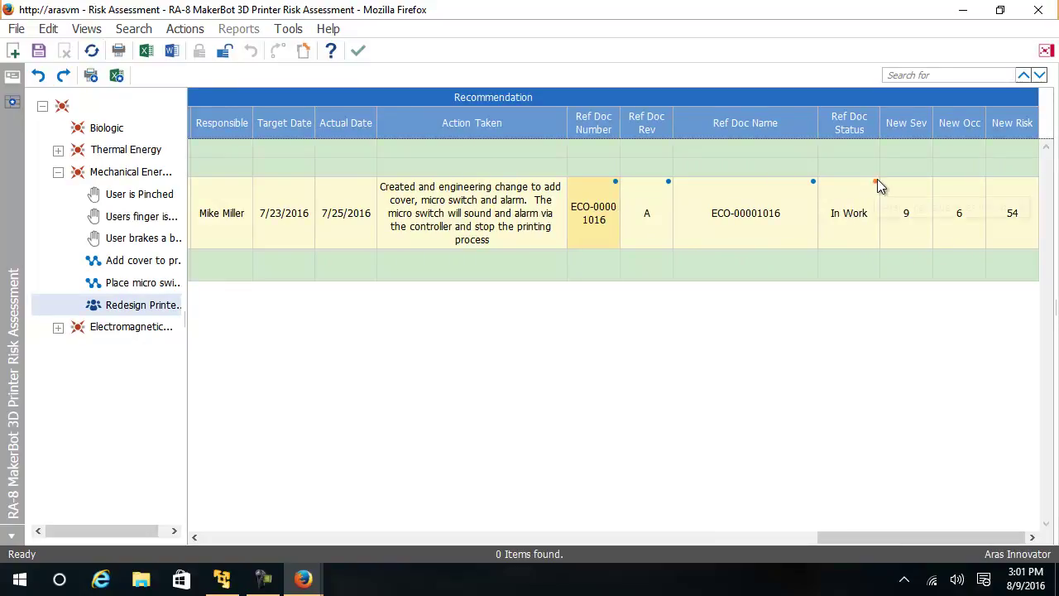
{"action": "mouse_move", "coordinate": [875, 178]}
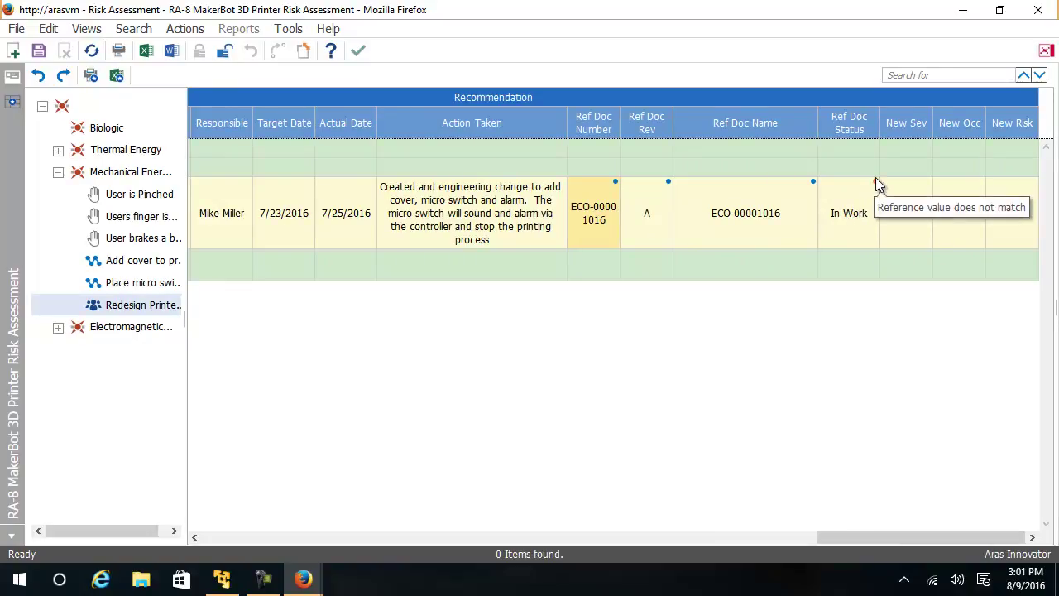
{"action": "right_click", "coordinate": [842, 232]}
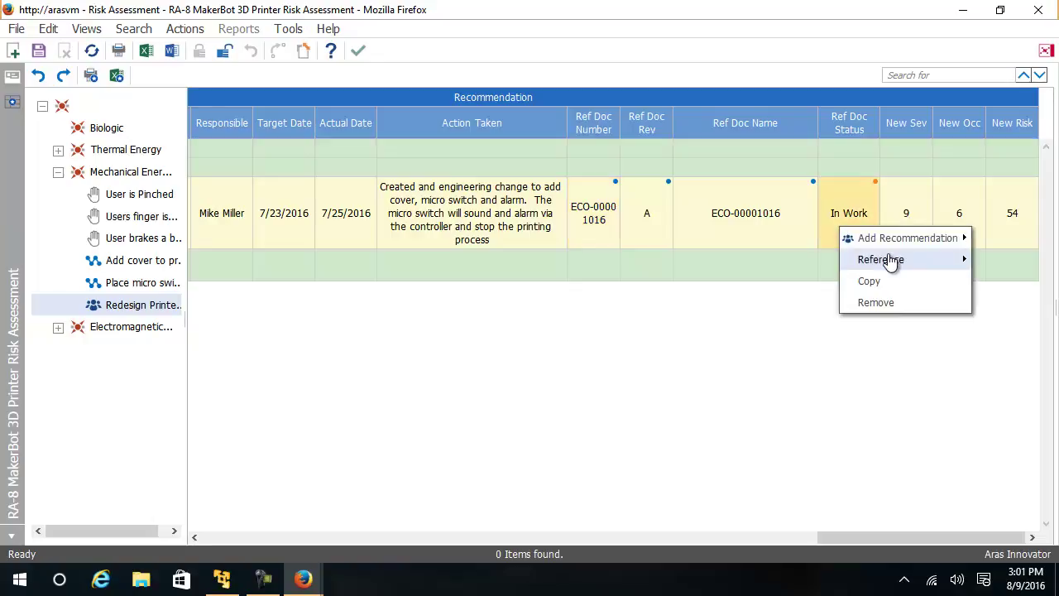
{"action": "mouse_move", "coordinate": [889, 263]}
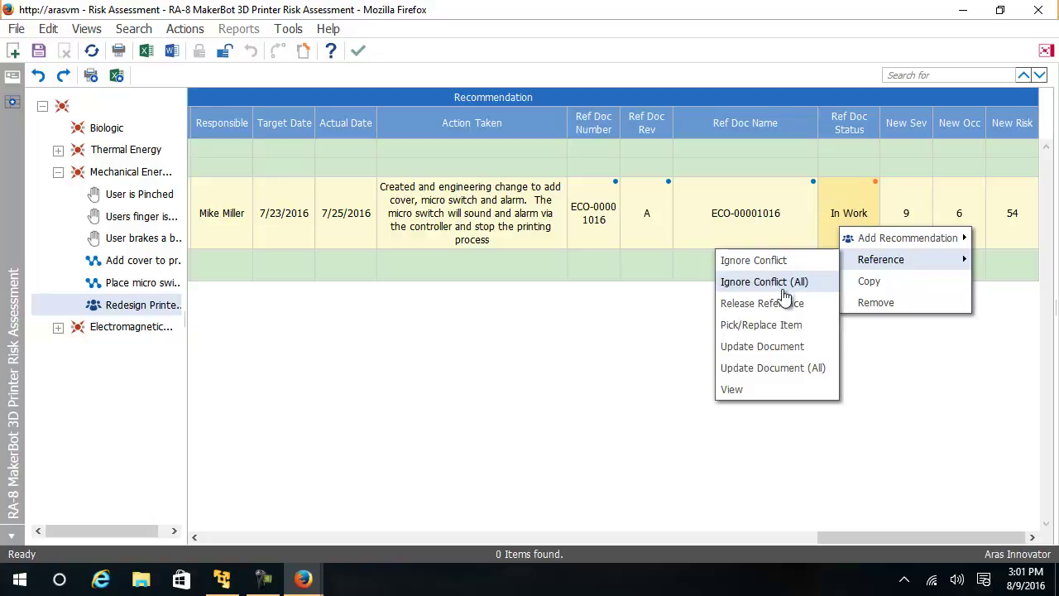
{"action": "left_click", "coordinate": [798, 347]}
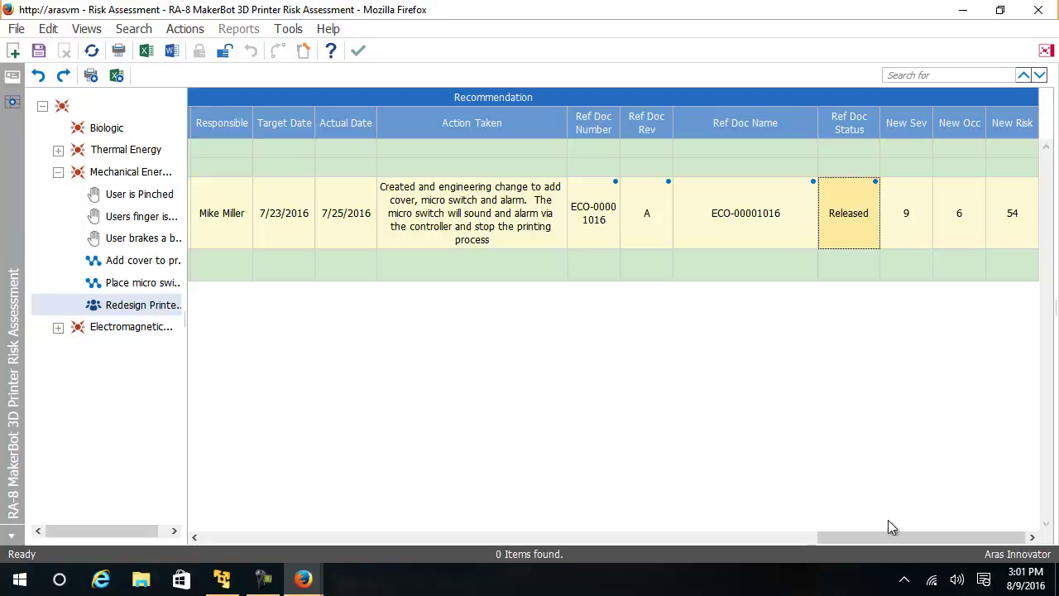
Step: Set the recommendation's New Sev to 9 and keep New Occ at 6, giving New Risk 54
{"action": "left_click", "coordinate": [906, 217]}
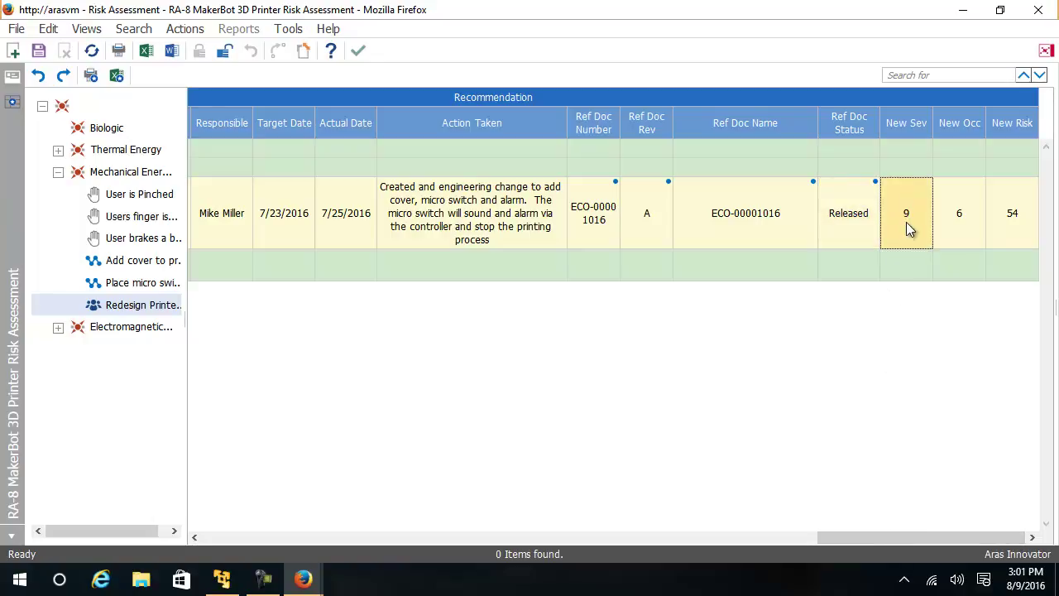
{"action": "left_click", "coordinate": [907, 229]}
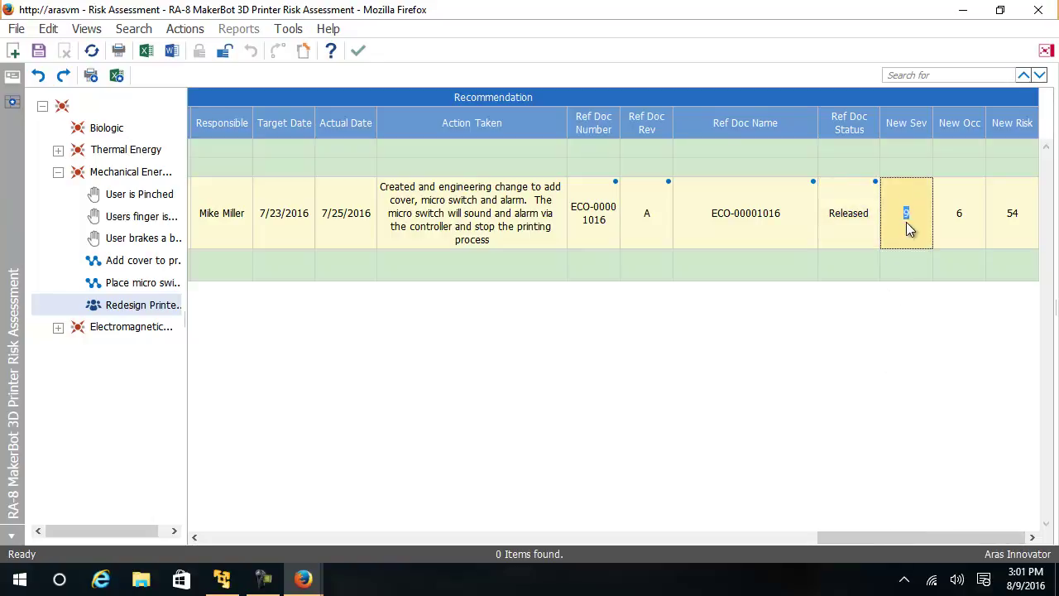
{"action": "left_click", "coordinate": [969, 235]}
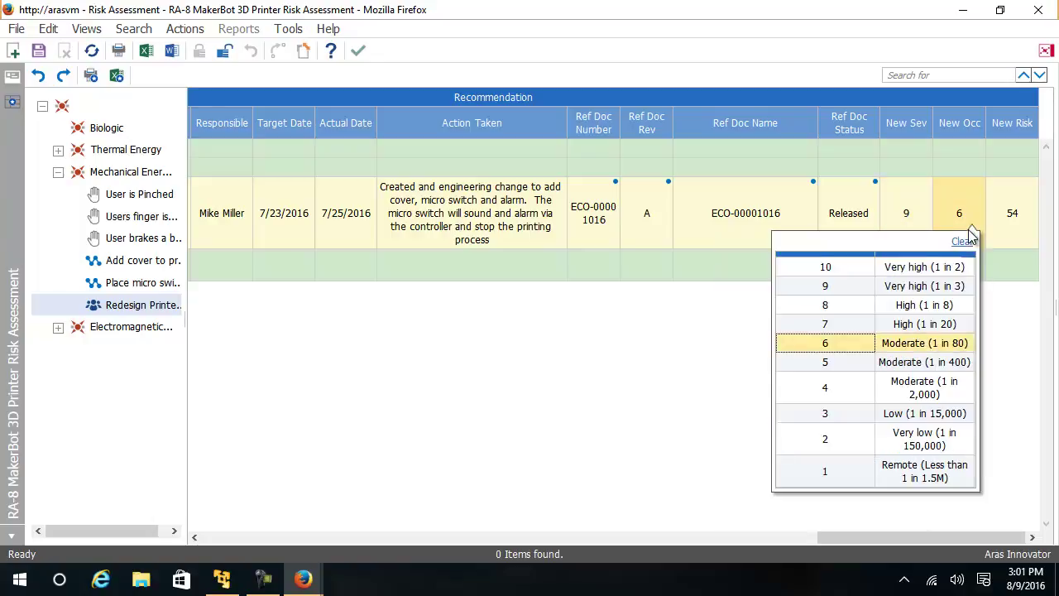
{"action": "left_click", "coordinate": [958, 217]}
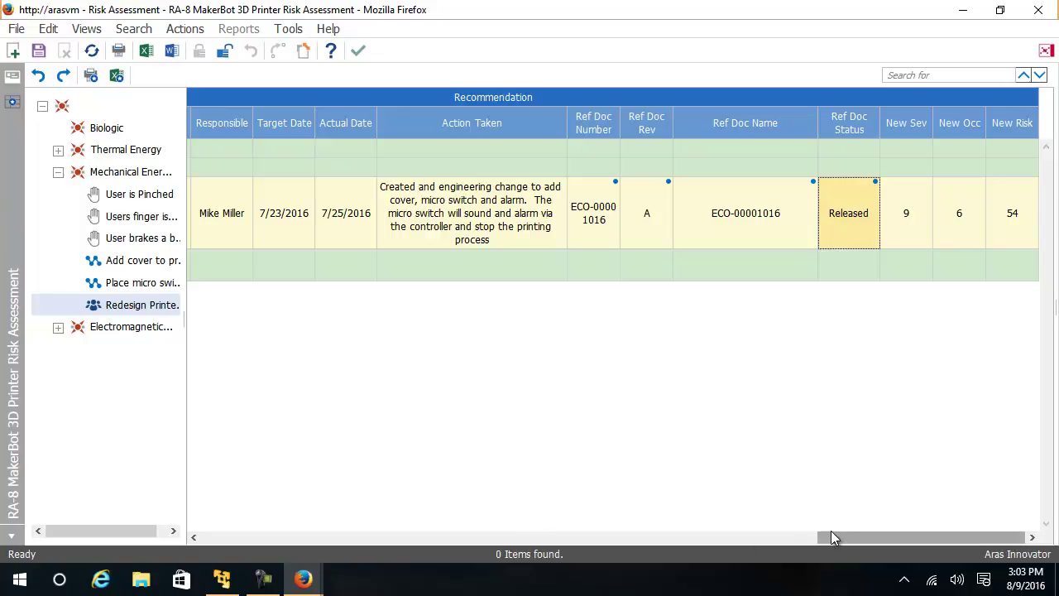
Step: Enter the Biologic foreseeable event 'cross contamination when transferring printing material.'
{"action": "left_click_drag", "start_coordinate": [830, 536], "coordinate": [198, 537]}
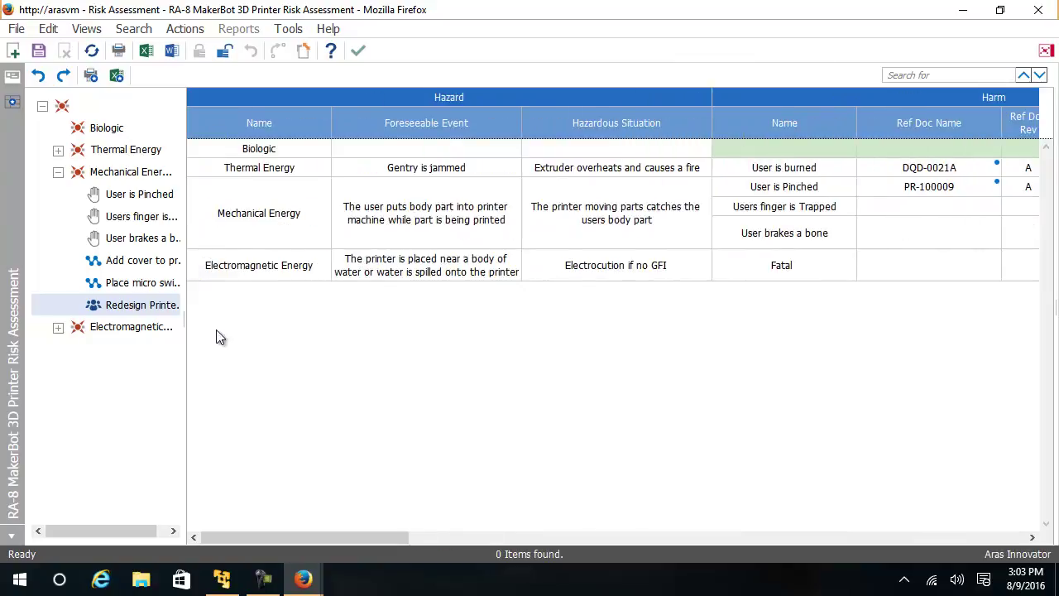
{"action": "left_click", "coordinate": [271, 149]}
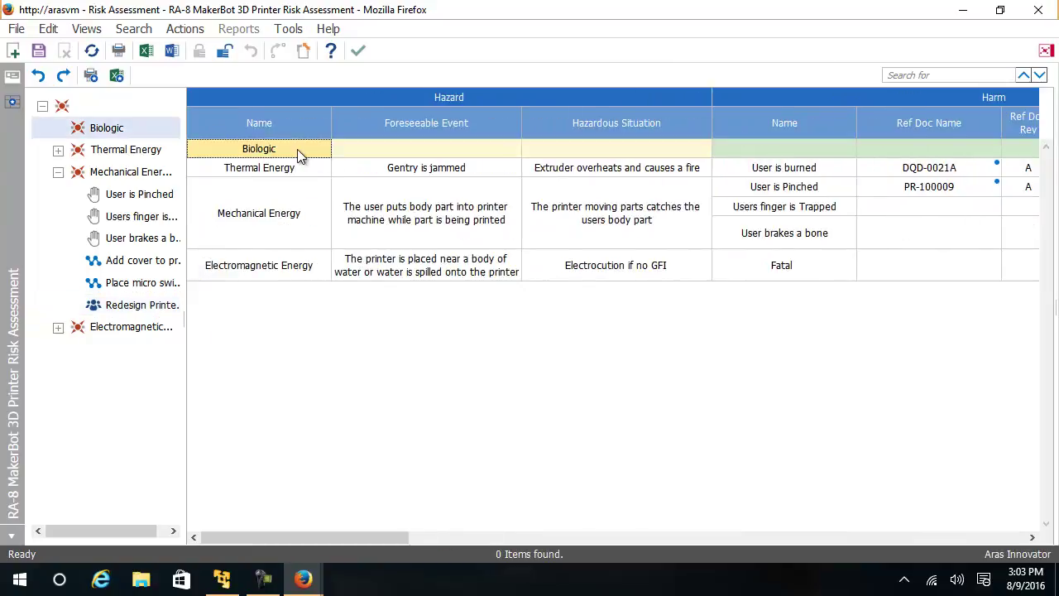
{"action": "left_click", "coordinate": [367, 147]}
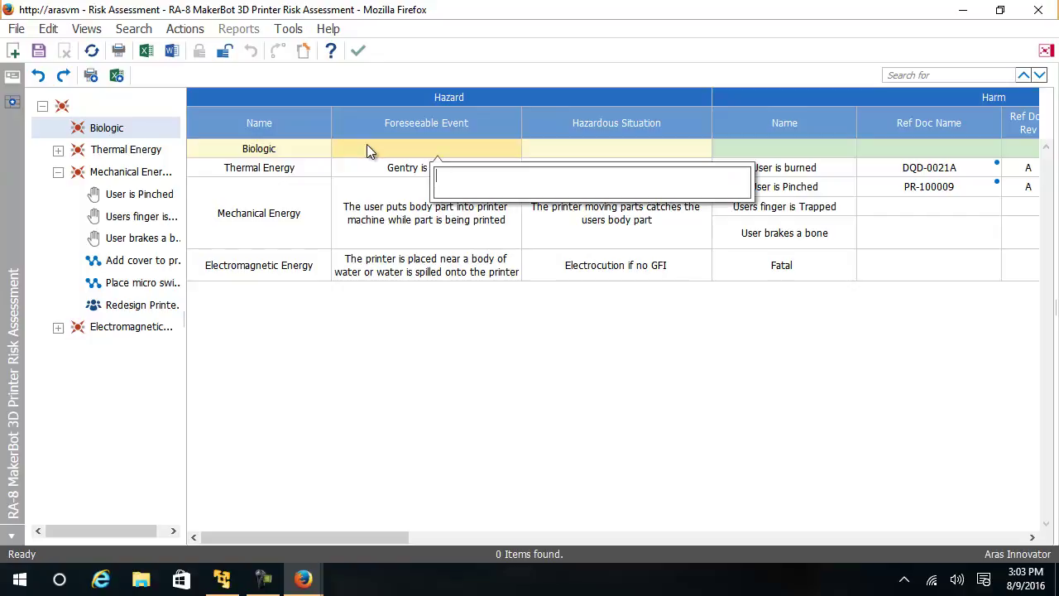
{"action": "type", "text": "cross conamination when transferring printing material."}
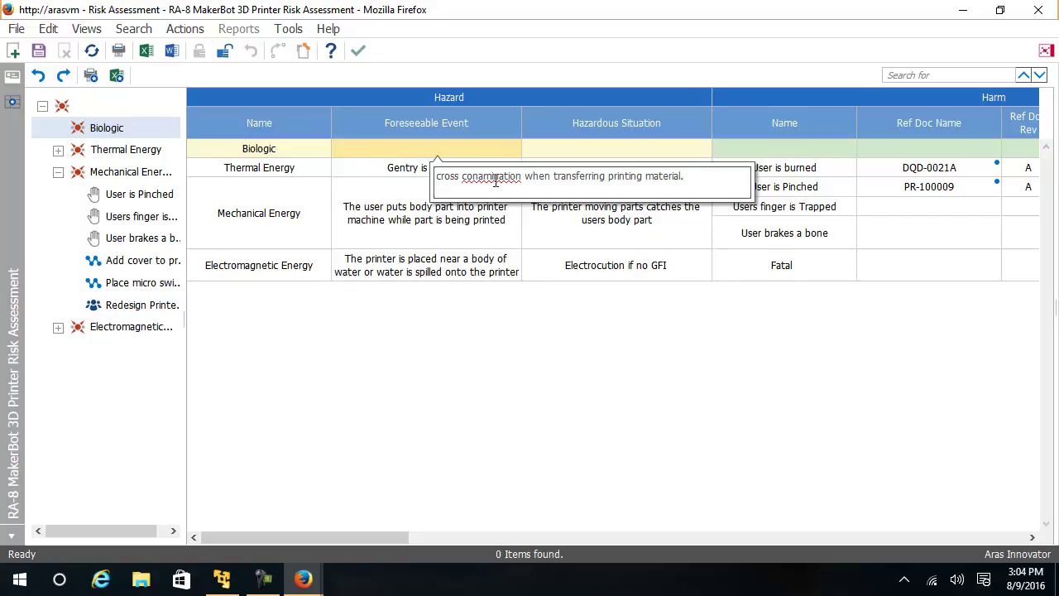
{"action": "left_click", "coordinate": [529, 199]}
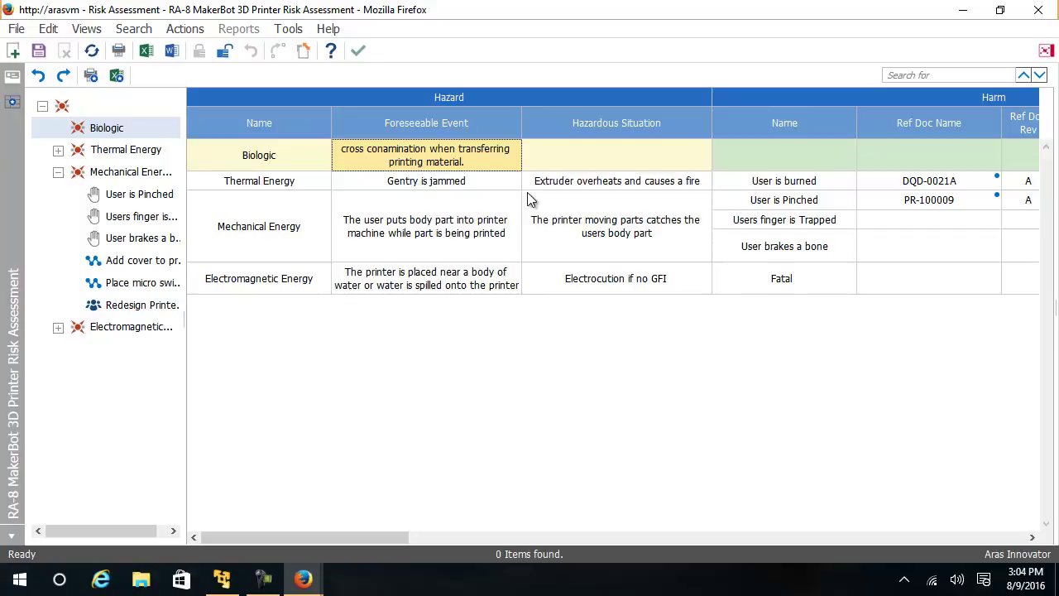
Step: Enter the Biologic hazardous situation 'The printed part is not pure causing failure during use'
{"action": "left_click", "coordinate": [638, 166]}
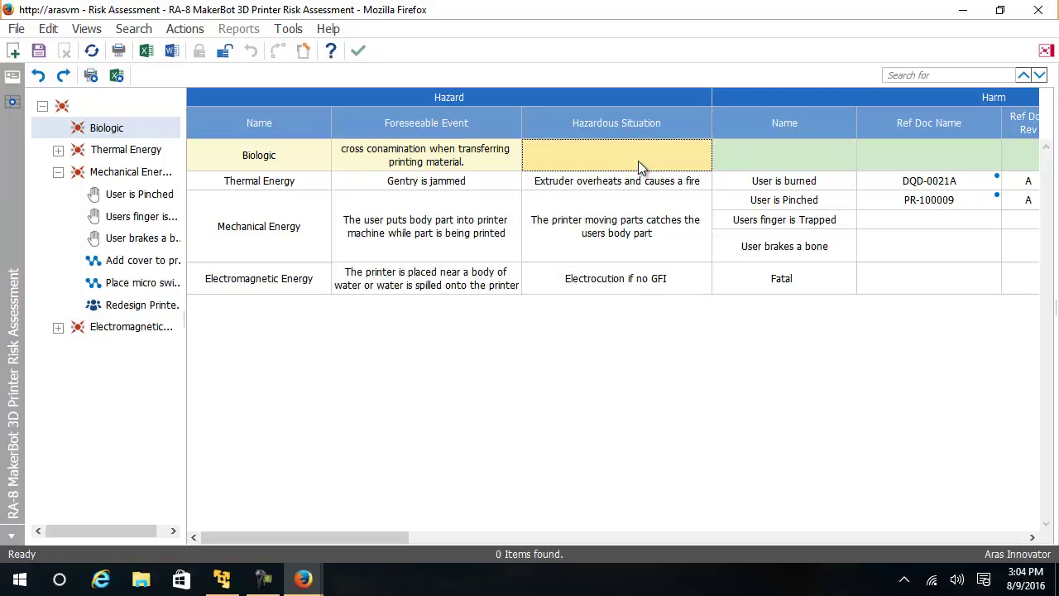
{"action": "left_click", "coordinate": [638, 161]}
{"action": "type", "text": "The printed part is not pure"}
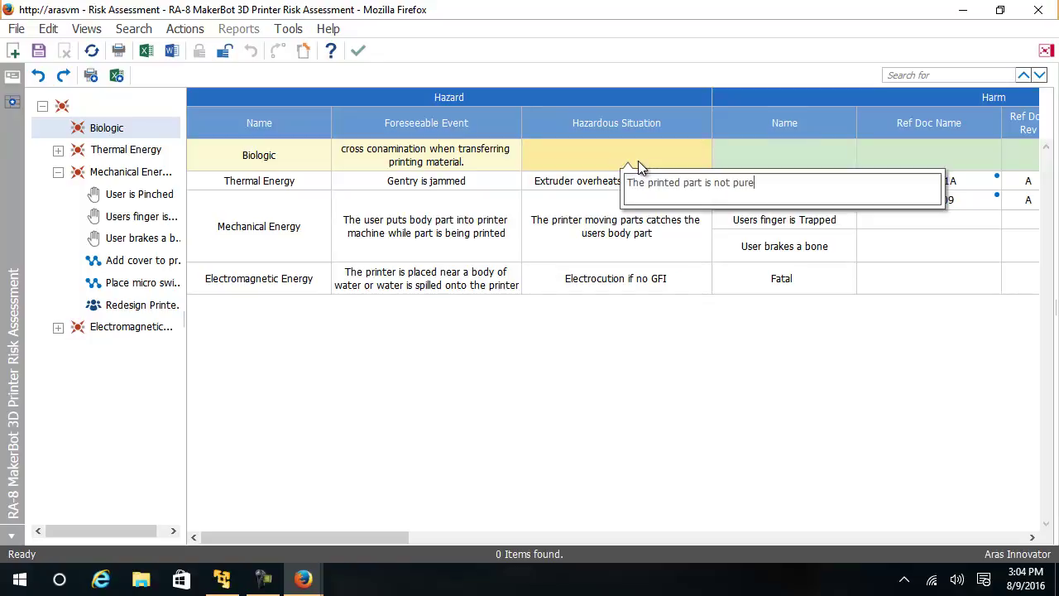
{"action": "type", "text": " causing failure during use"}
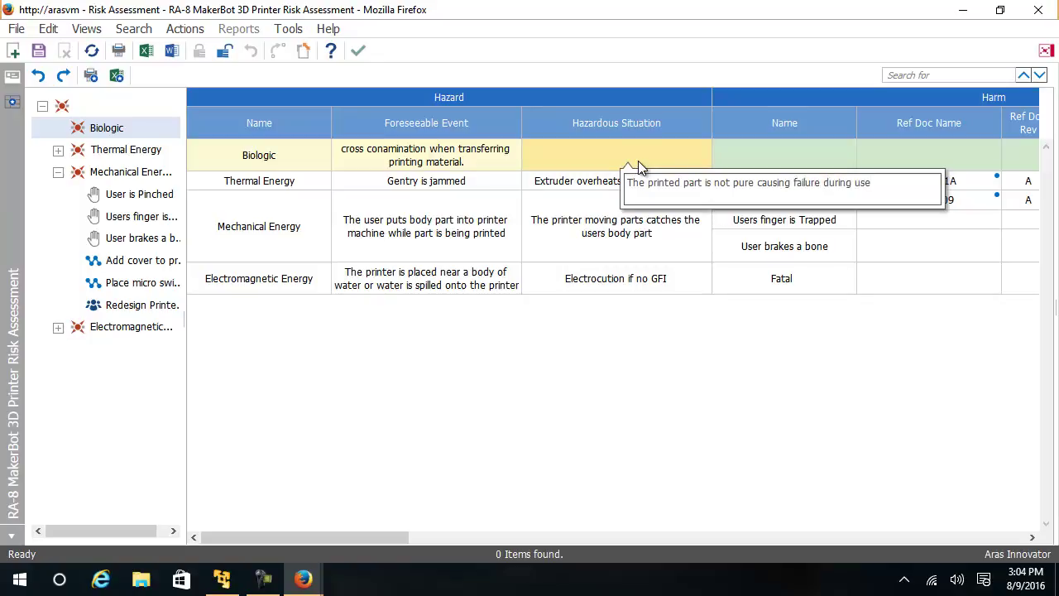
{"action": "key", "text": "Return"}
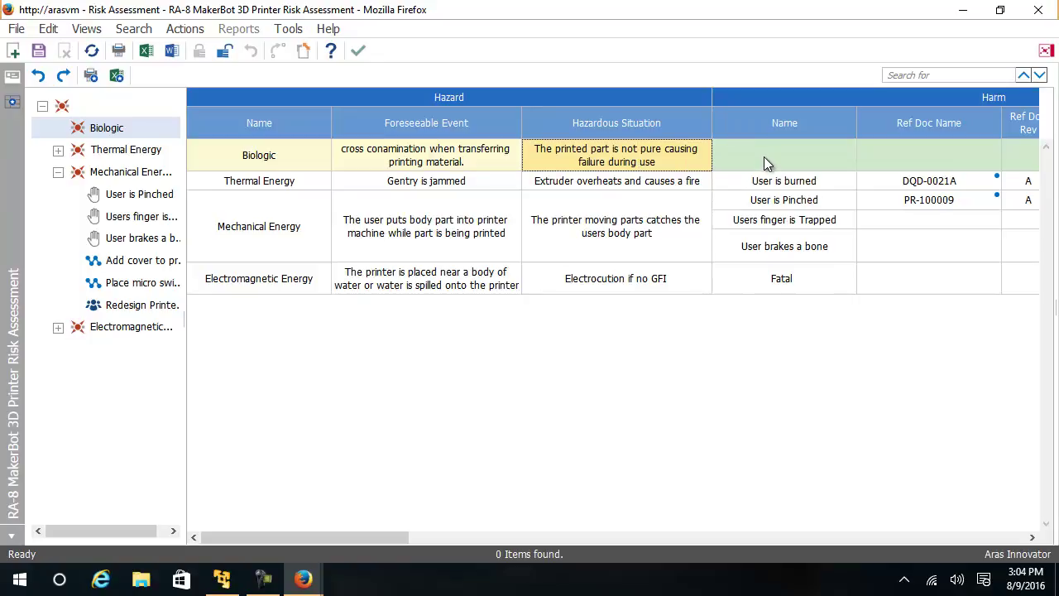
Step: Create a new Biologic harm and paste in its name, 'Patient is injured by broken part'
{"action": "right_click", "coordinate": [767, 162]}
{"action": "mouse_move", "coordinate": [794, 171]}
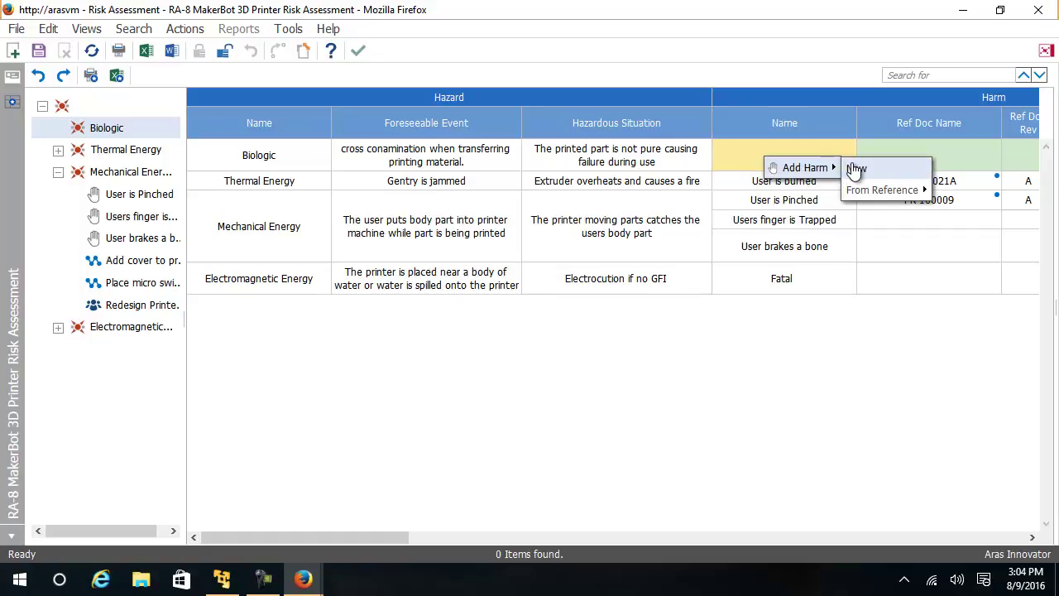
{"action": "left_click", "coordinate": [855, 170]}
{"action": "left_click", "coordinate": [791, 159]}
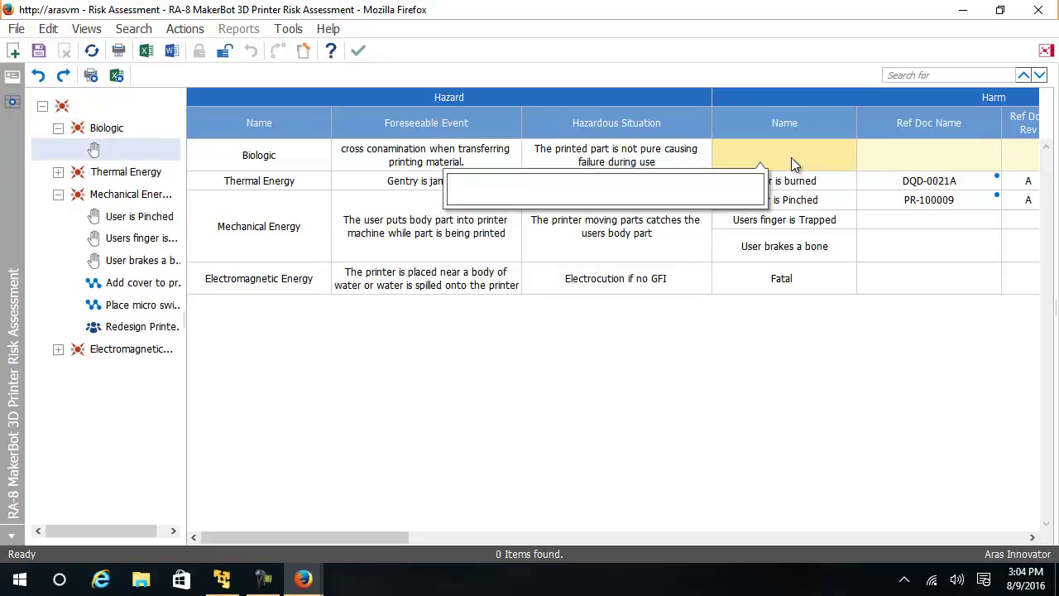
{"action": "type", "text": "Patient is injured by broken part"}
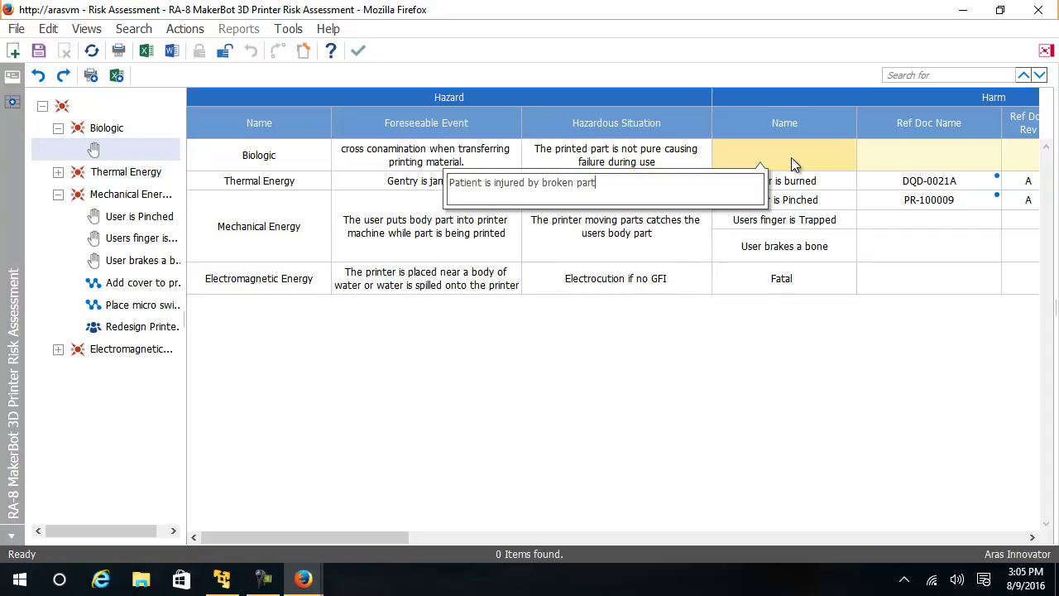
{"action": "key", "text": "Return"}
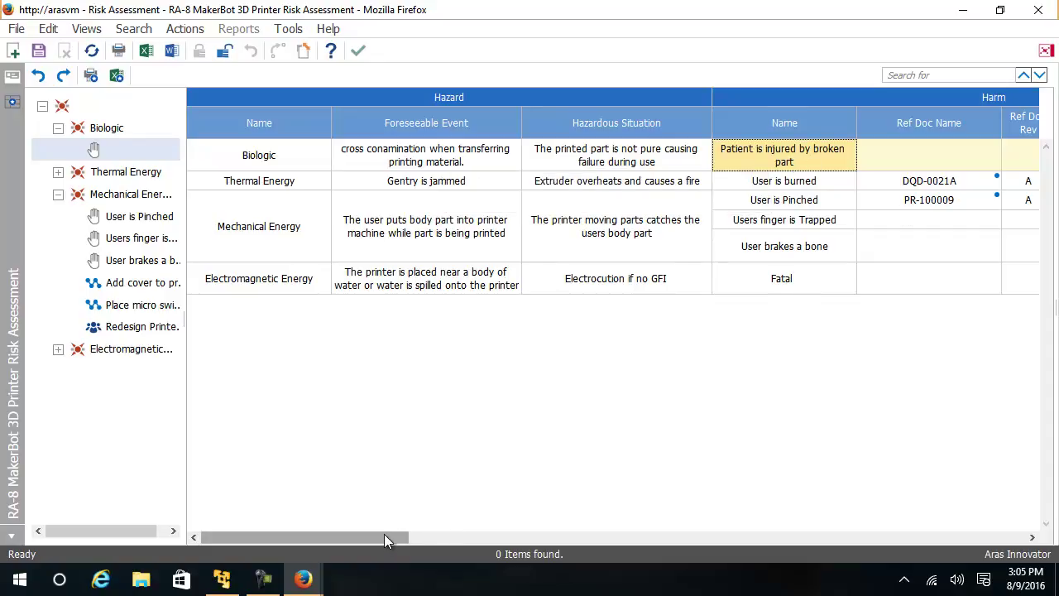
{"action": "left_click_drag", "start_coordinate": [384, 534], "coordinate": [498, 571]}
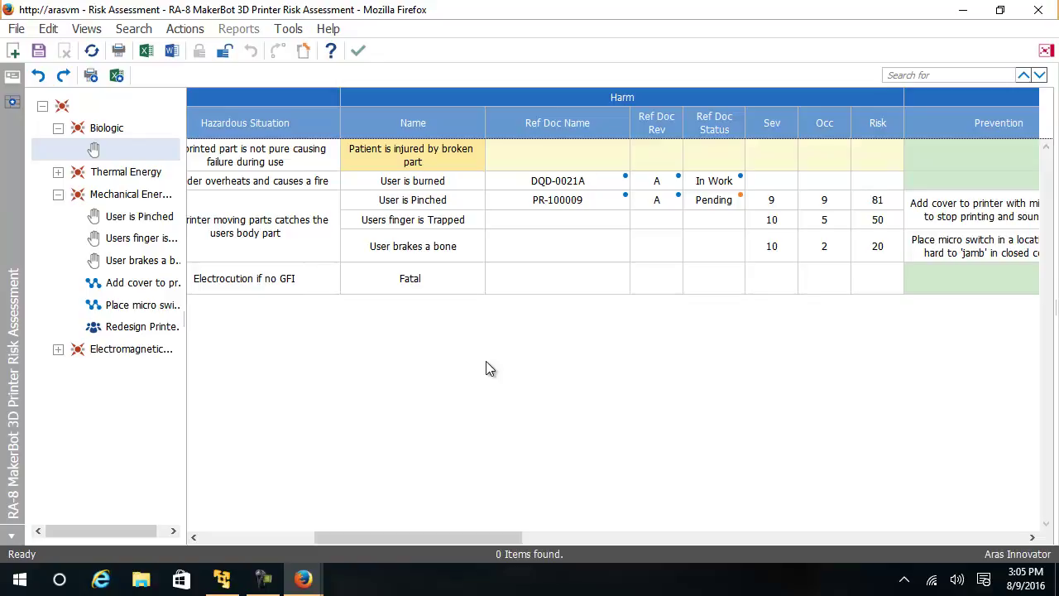
Step: Start creating a new PR item as the Biologic harm's reference document
{"action": "right_click", "coordinate": [537, 155]}
{"action": "mouse_move", "coordinate": [562, 165]}
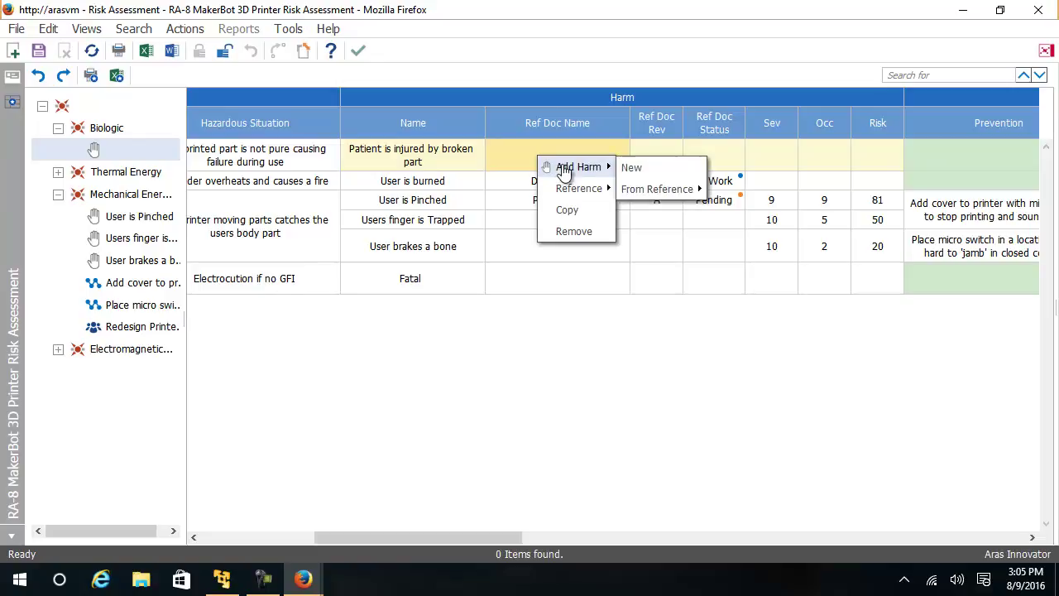
{"action": "mouse_move", "coordinate": [664, 194]}
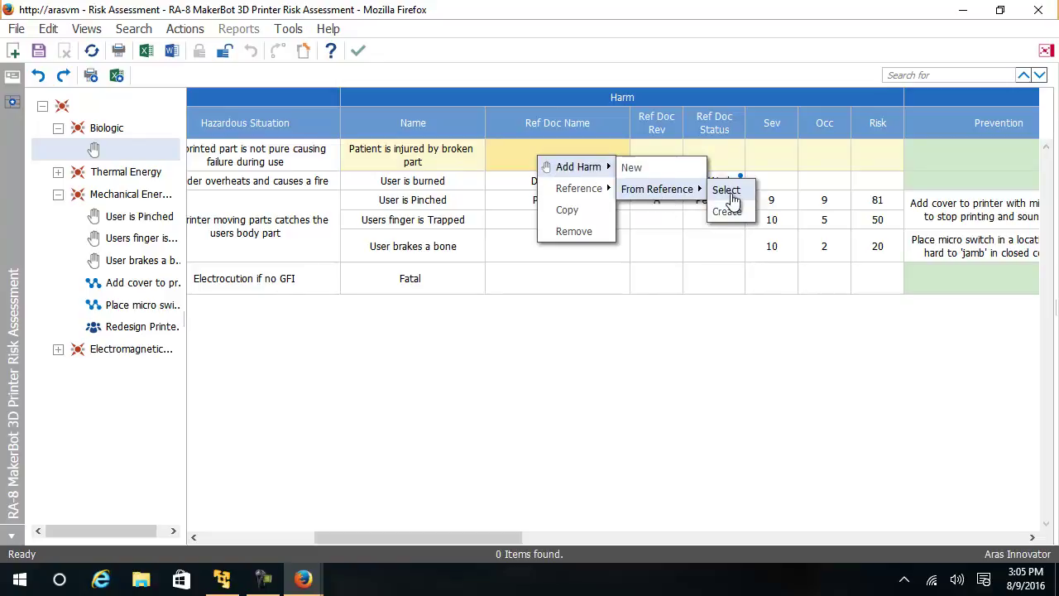
{"action": "left_click", "coordinate": [728, 212]}
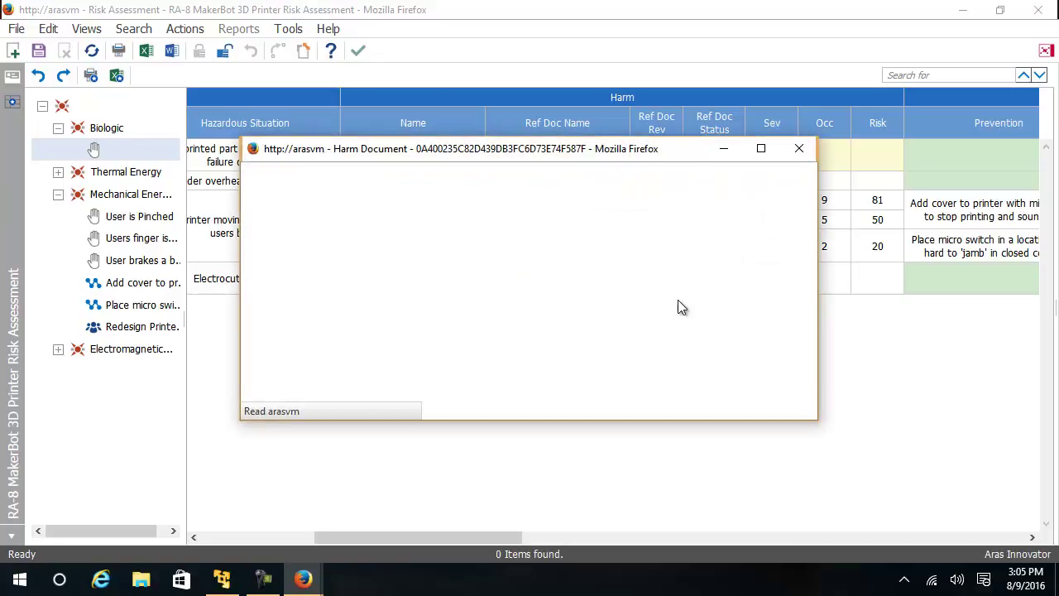
{"action": "left_click", "coordinate": [255, 193]}
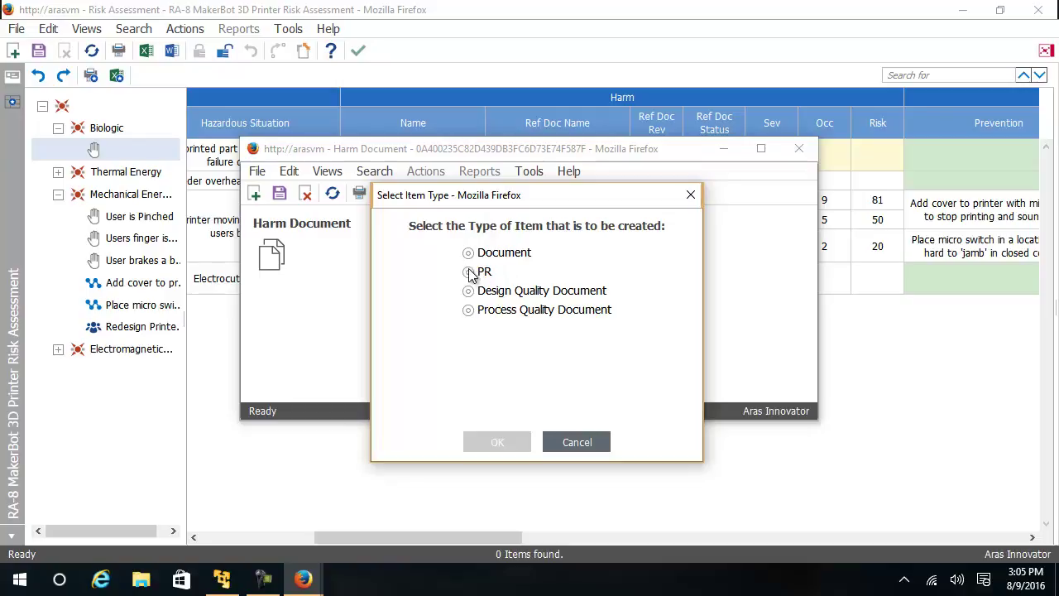
{"action": "left_click", "coordinate": [470, 273]}
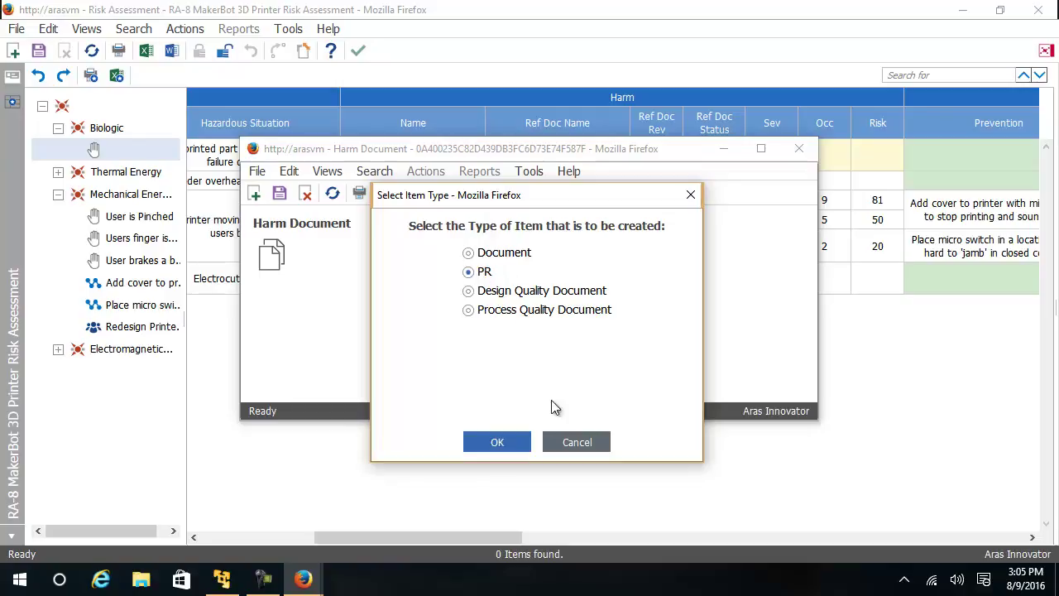
{"action": "left_click", "coordinate": [497, 442]}
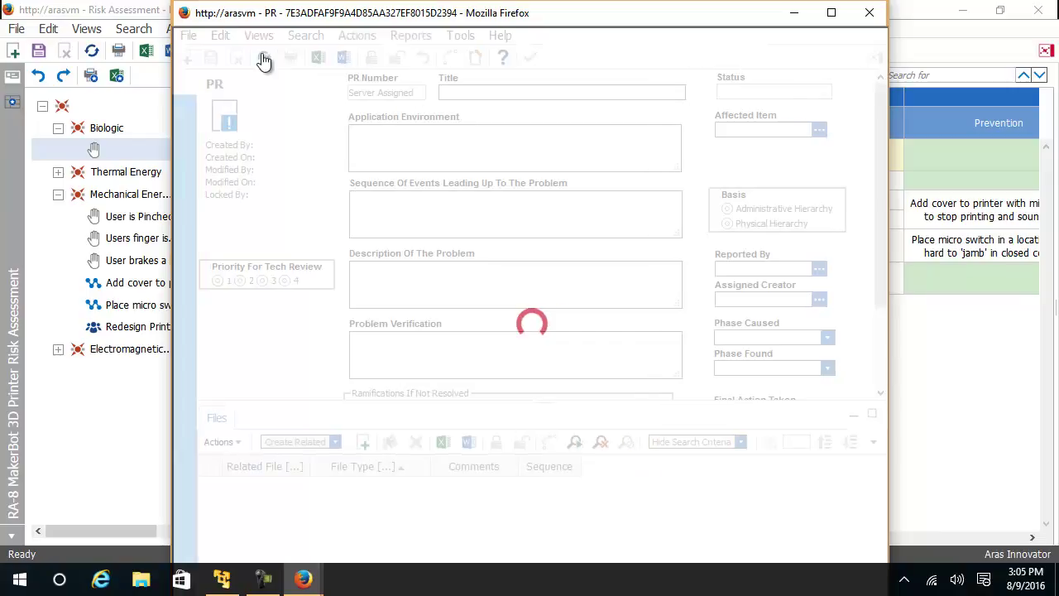
Step: Title the PR 'Broken part', save it as PR-100010 and close it
{"action": "left_click", "coordinate": [478, 95]}
{"action": "type", "text": "B"}
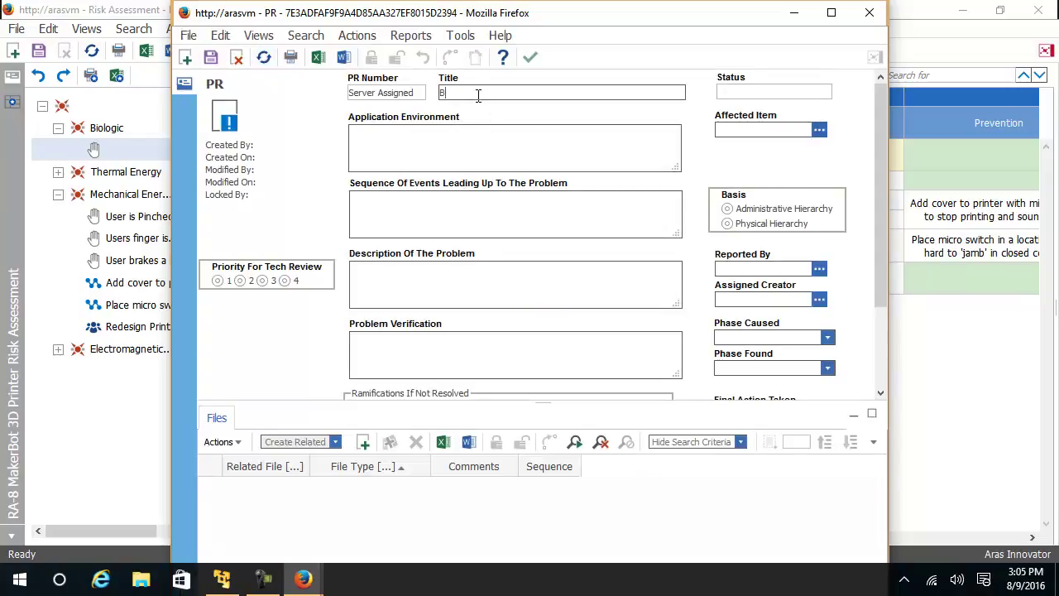
{"action": "type", "text": "roken"}
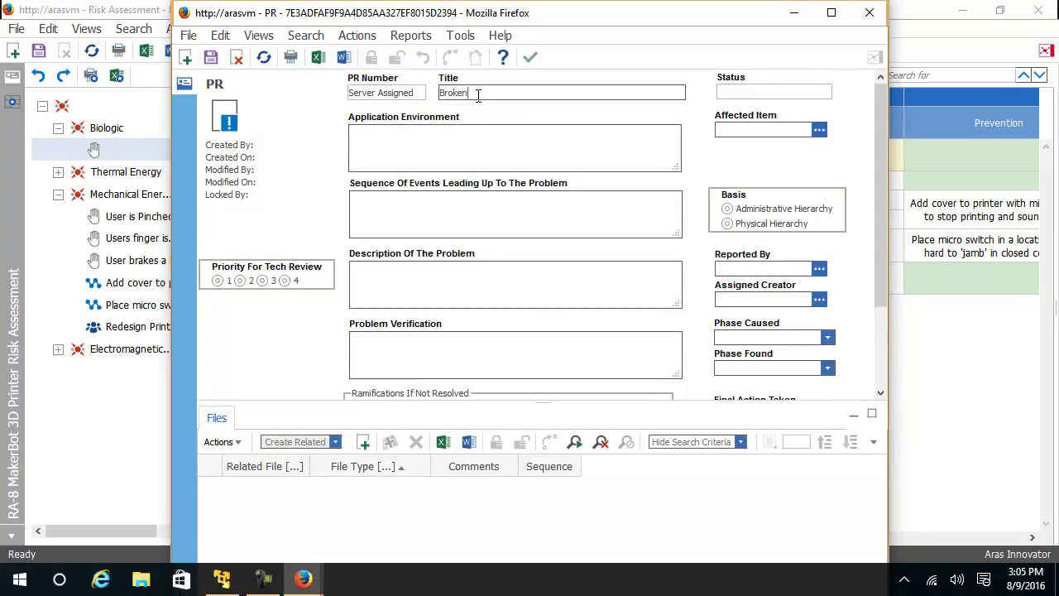
{"action": "type", "text": " part"}
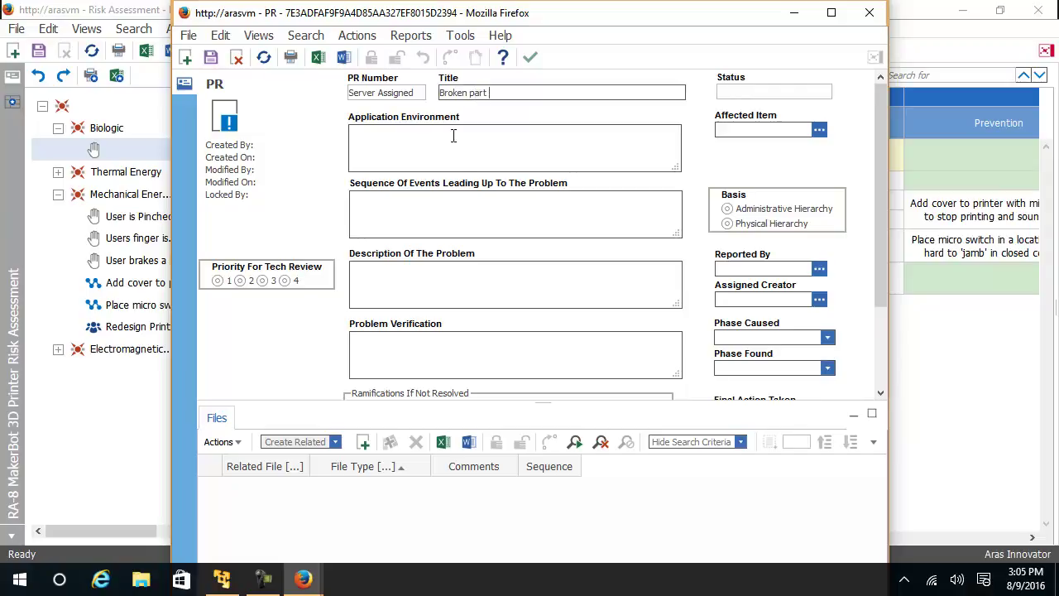
{"action": "left_click", "coordinate": [412, 283]}
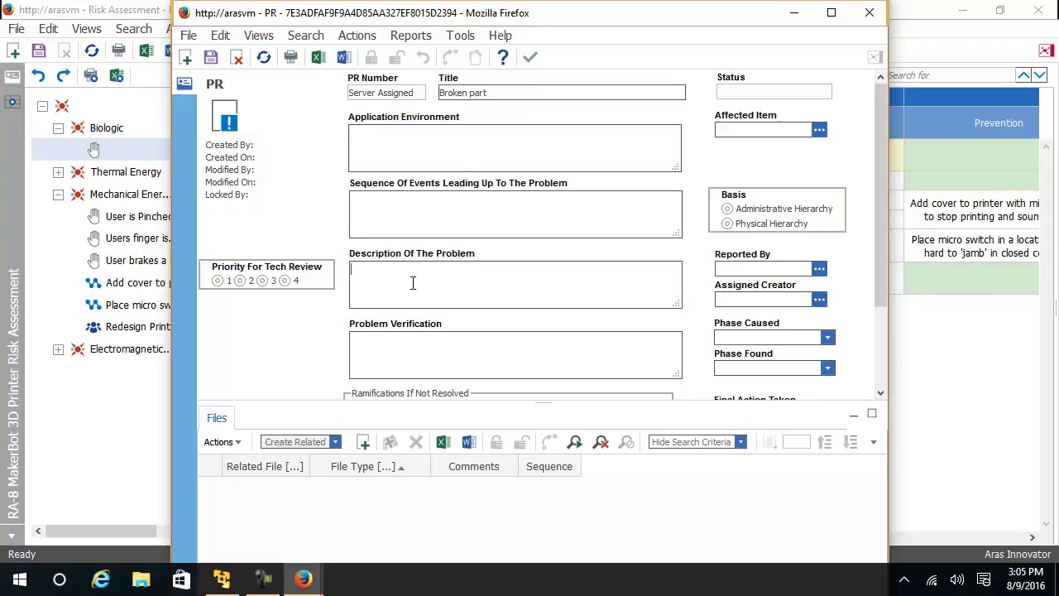
{"action": "left_click", "coordinate": [210, 56]}
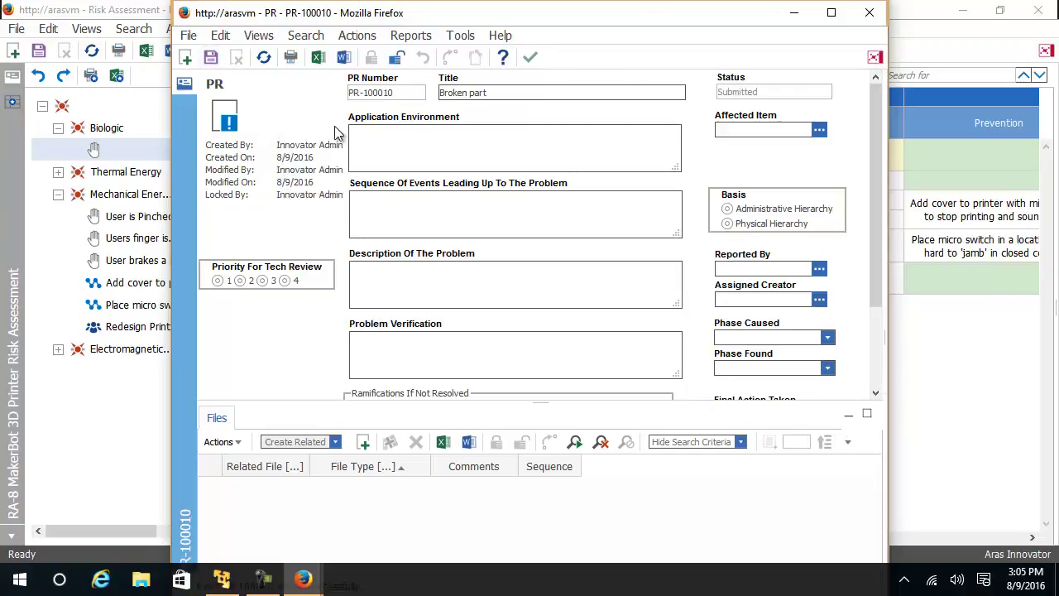
{"action": "left_click", "coordinate": [529, 62]}
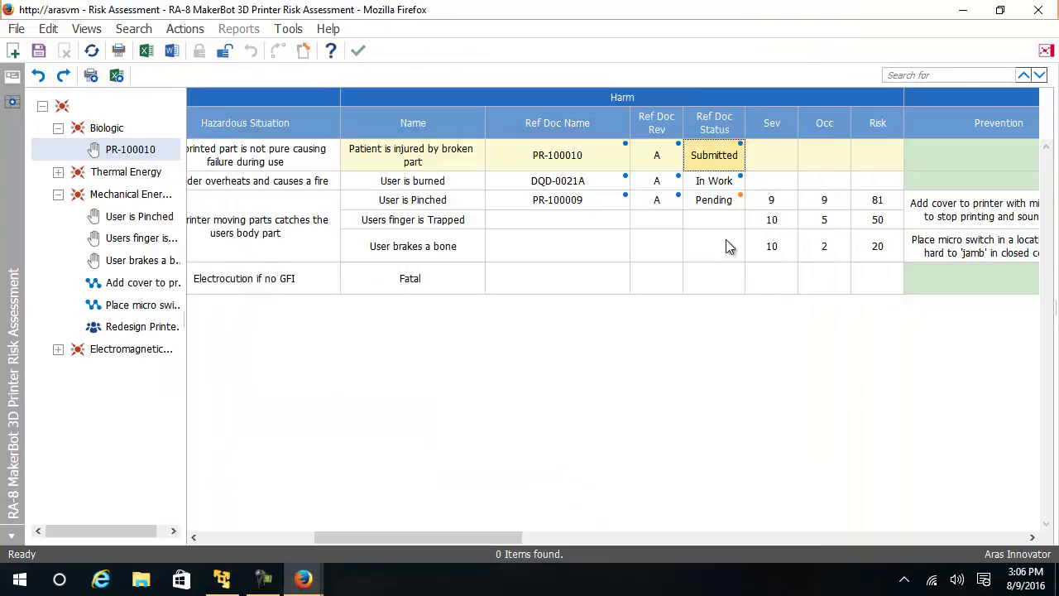
Step: Back in the grid, give the PR-100010 harm severity 8 and occurrence 4 for a risk of 32
{"action": "left_click", "coordinate": [279, 193]}
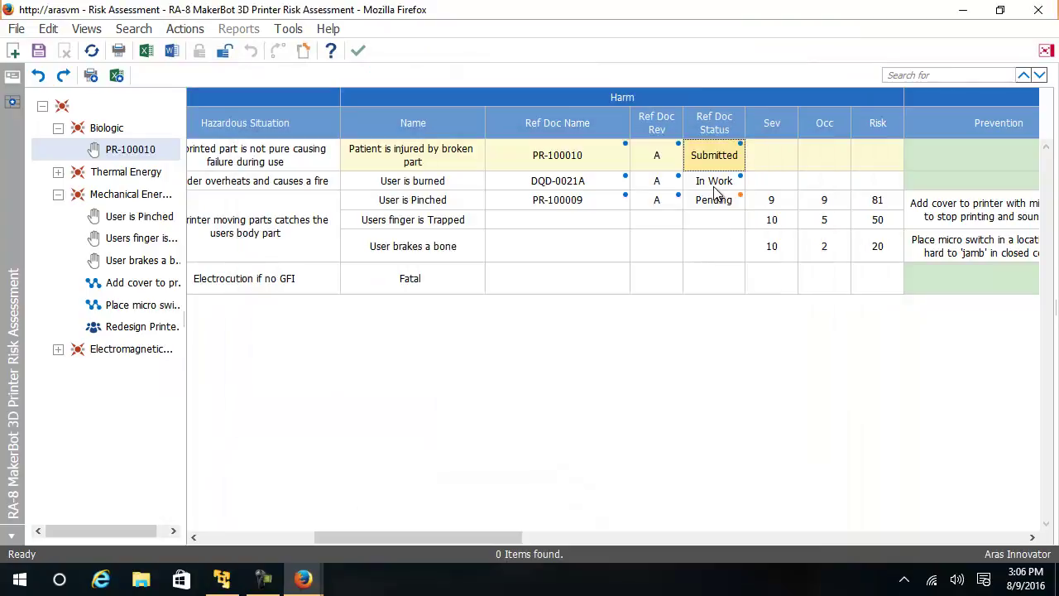
{"action": "left_click", "coordinate": [767, 165]}
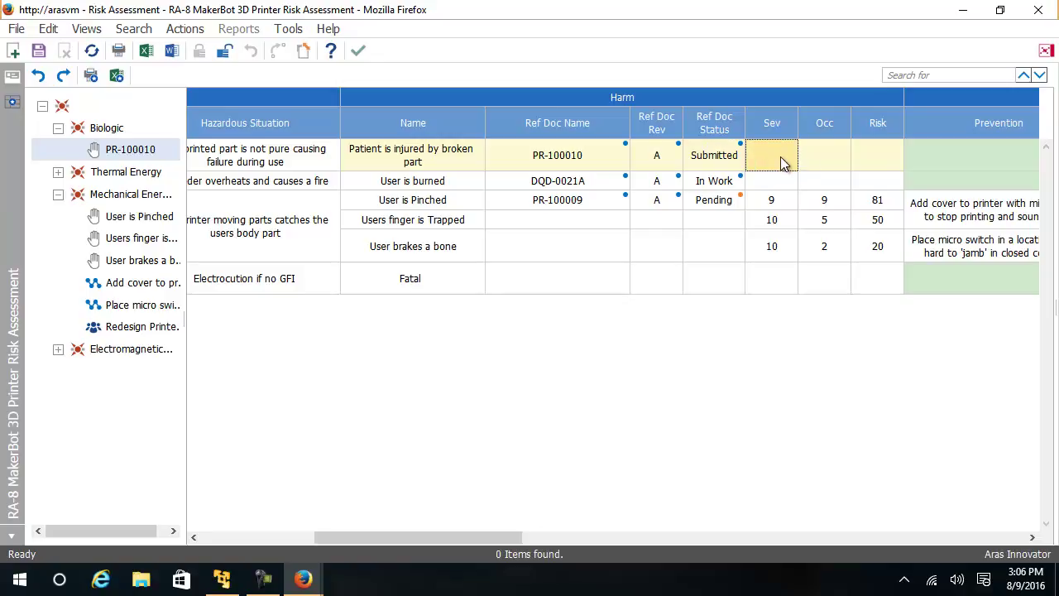
{"action": "left_click", "coordinate": [783, 163]}
{"action": "left_click", "coordinate": [826, 279]}
{"action": "left_click", "coordinate": [834, 165]}
{"action": "left_click", "coordinate": [834, 165]}
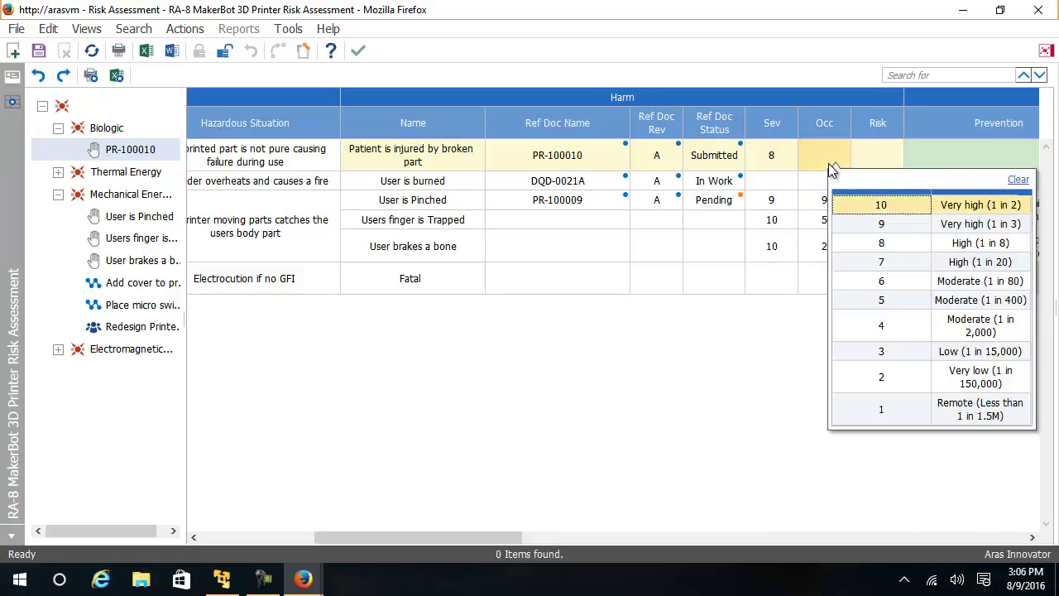
{"action": "left_click", "coordinate": [880, 331]}
{"action": "left_click", "coordinate": [946, 161]}
{"action": "left_click_drag", "start_coordinate": [507, 538], "coordinate": [624, 593]}
Step: Add a new prevention control reading 'create a purge function every time a new material is installed'
{"action": "right_click", "coordinate": [623, 162]}
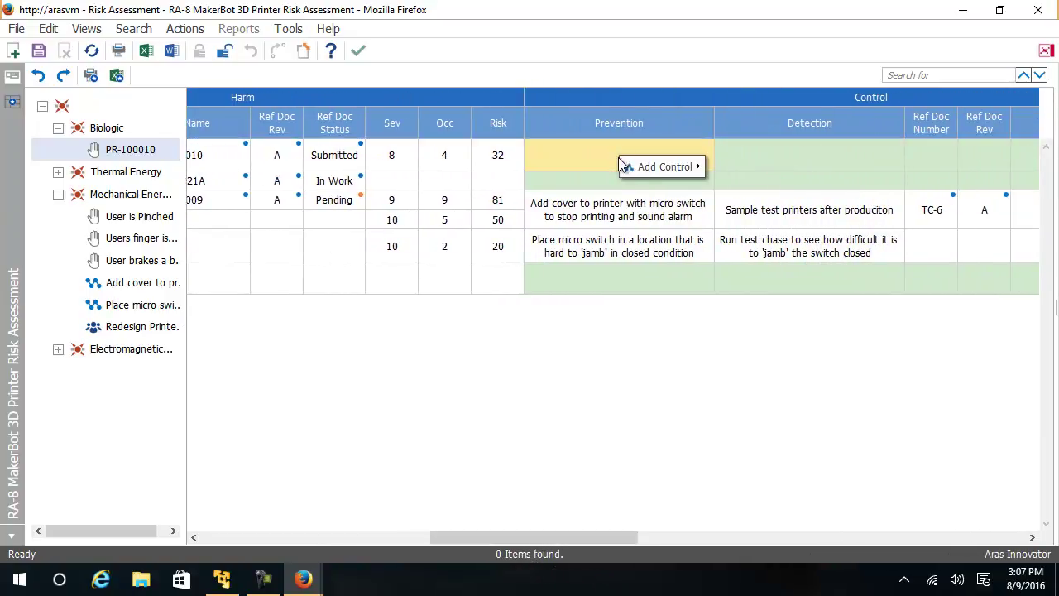
{"action": "mouse_move", "coordinate": [653, 166]}
{"action": "left_click", "coordinate": [716, 165]}
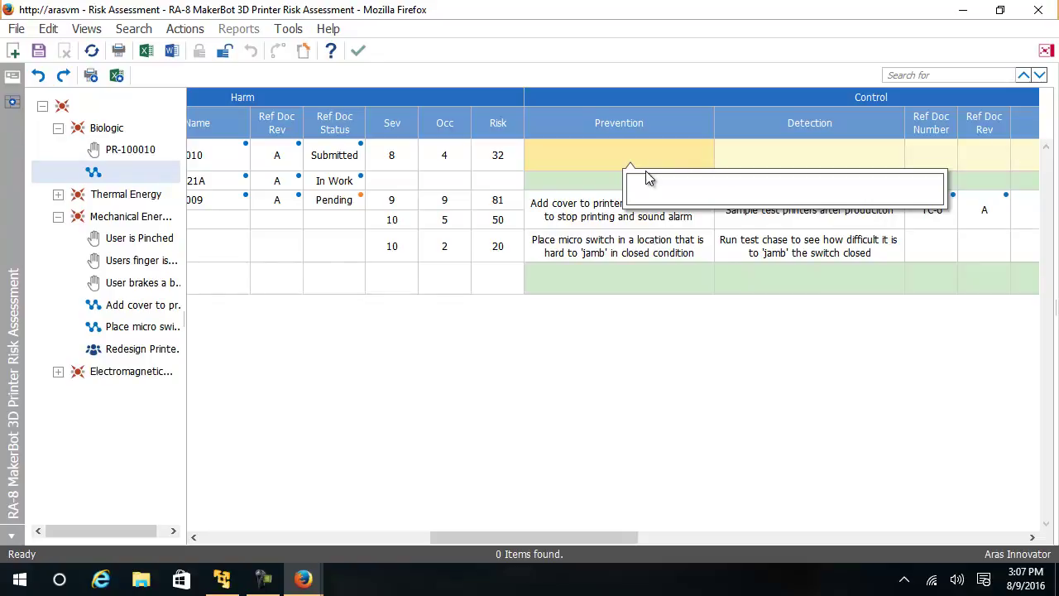
{"action": "type", "text": "create a purge function every time a material is installed"}
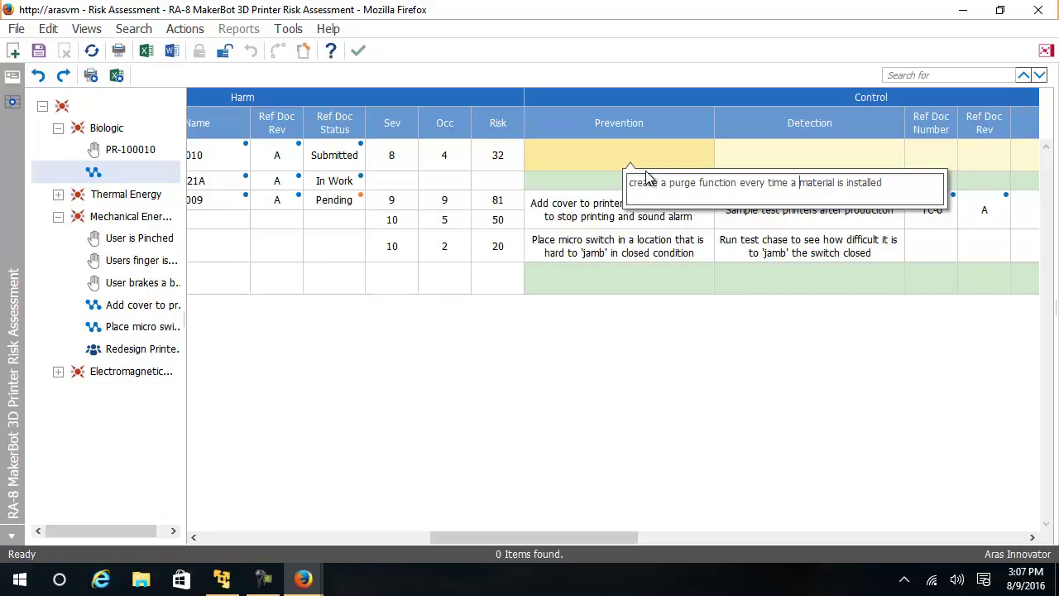
{"action": "type", "text": "new"}
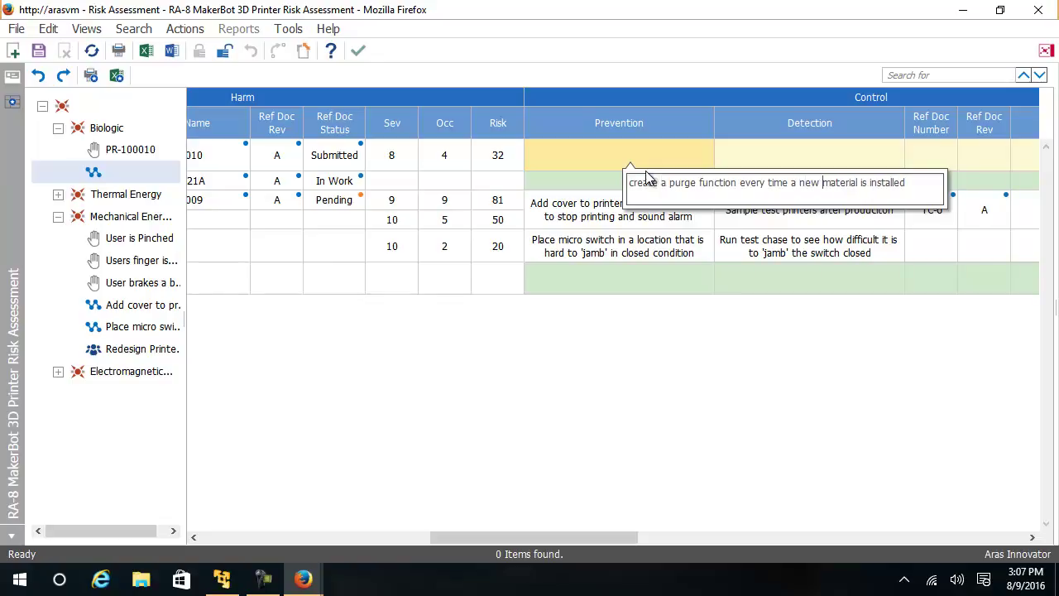
{"action": "key", "text": "Return"}
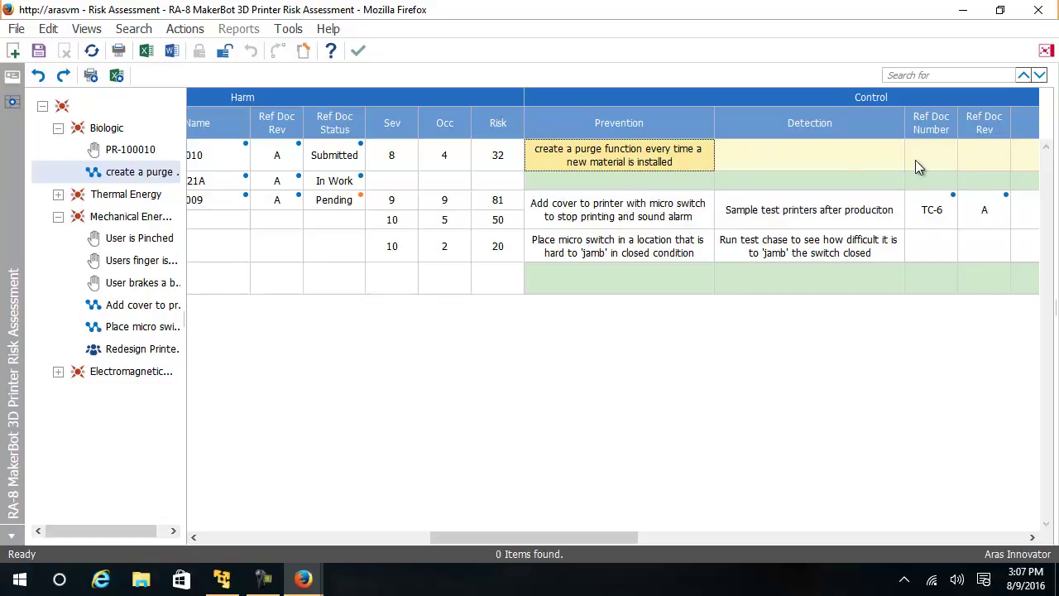
Step: Create and save test specification TC-7 'Calculate Purge Times' as the purge control's reference document
{"action": "right_click", "coordinate": [925, 159]}
{"action": "mouse_move", "coordinate": [973, 189]}
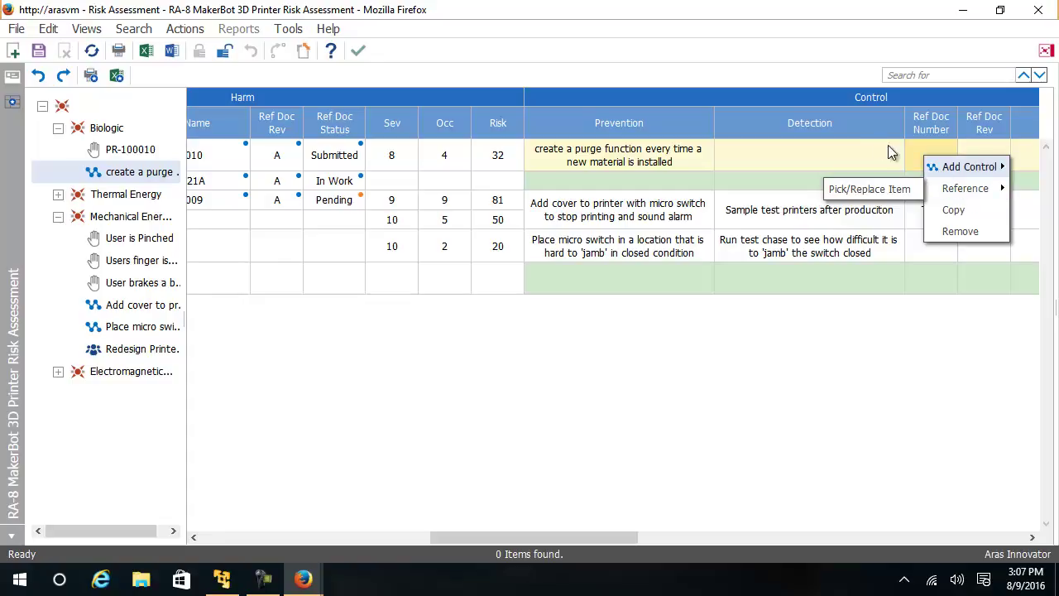
{"action": "mouse_move", "coordinate": [951, 167]}
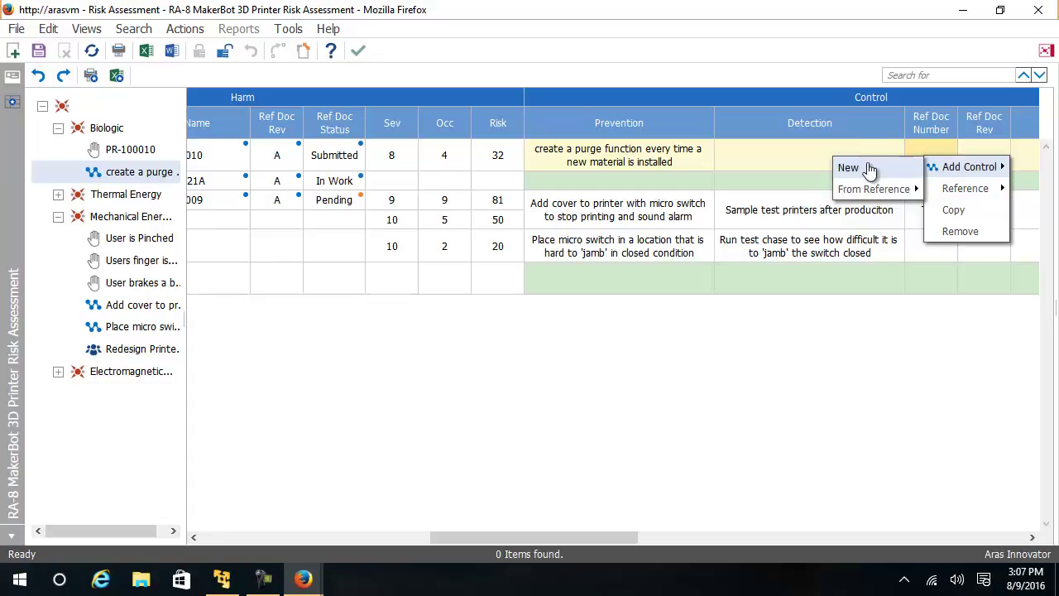
{"action": "mouse_move", "coordinate": [888, 192]}
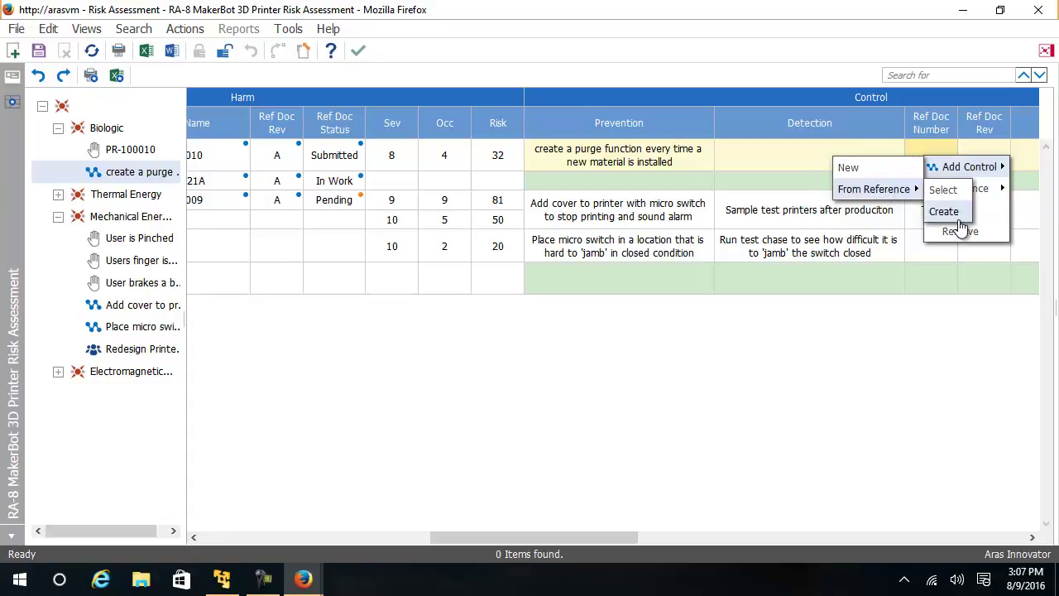
{"action": "left_click", "coordinate": [943, 211]}
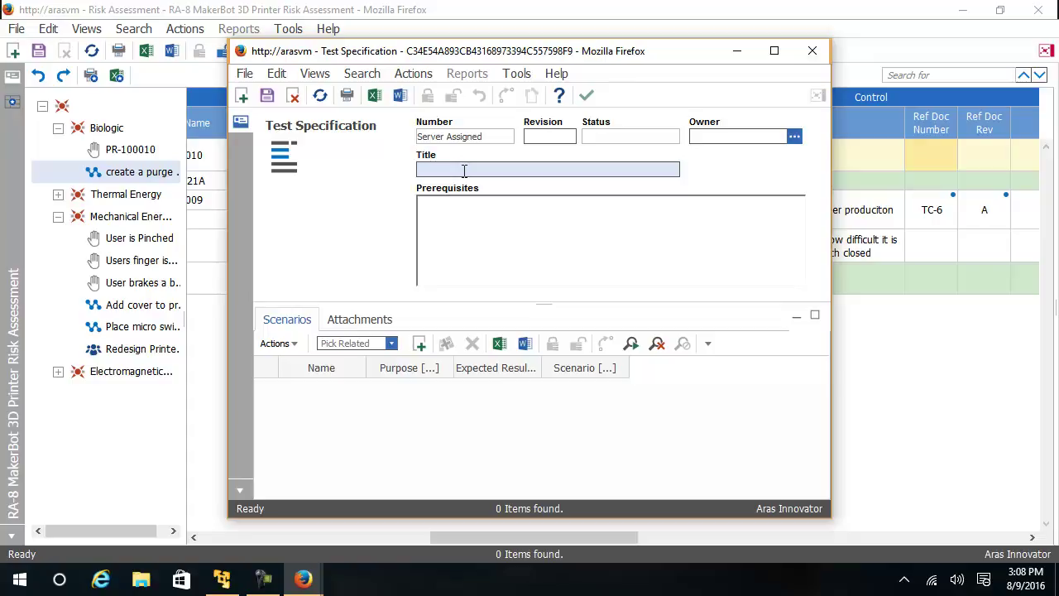
{"action": "type", "text": "Calculate Purge Times"}
{"action": "left_click", "coordinate": [266, 95]}
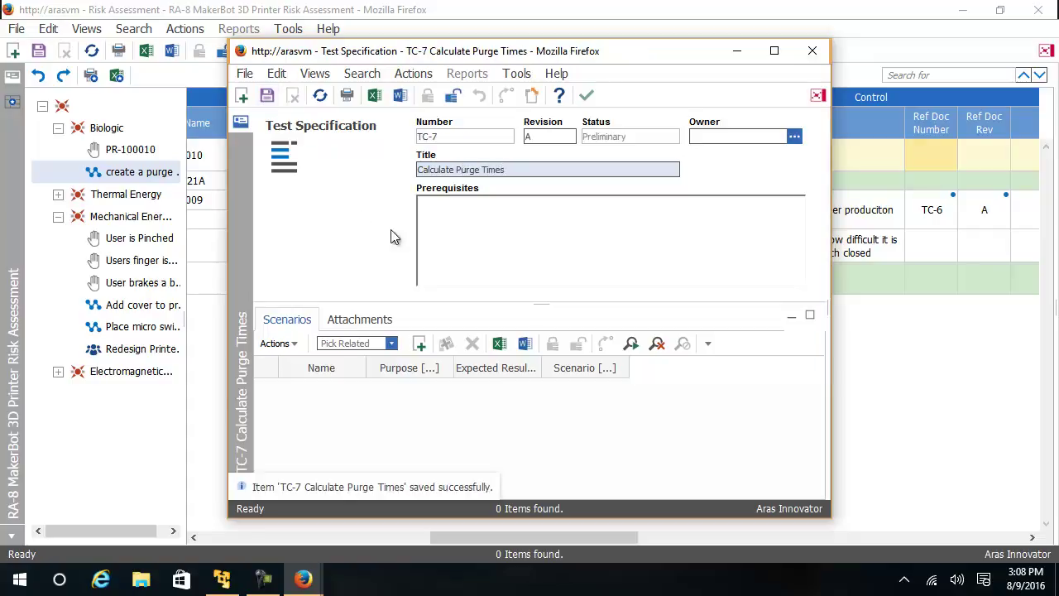
Step: Close the test specification and add the recommendation 'Create a new design input for purge functaion'
{"action": "left_click", "coordinate": [586, 95]}
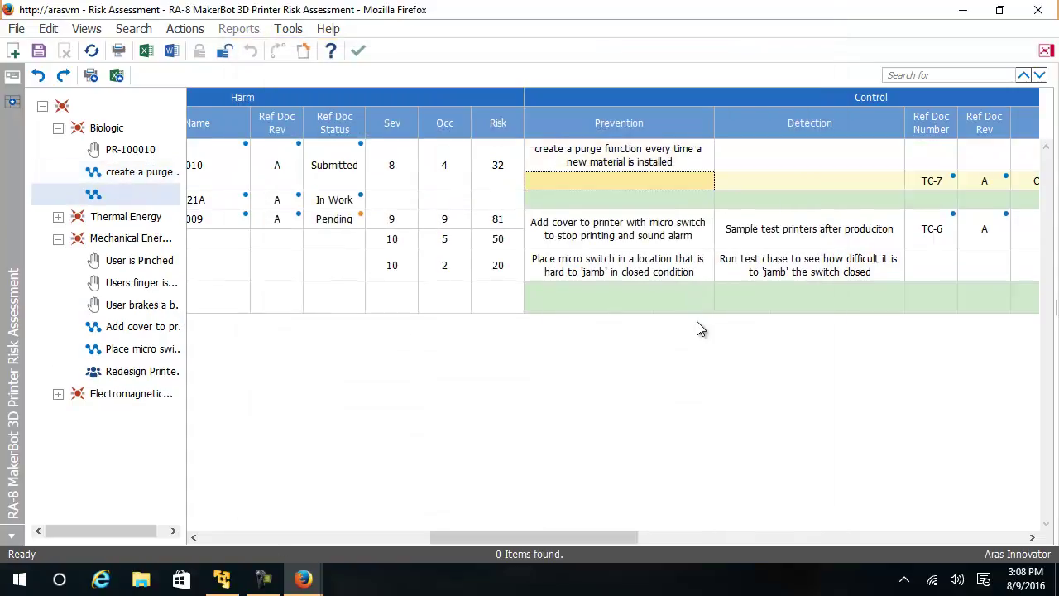
{"action": "left_click_drag", "start_coordinate": [565, 539], "coordinate": [736, 556]}
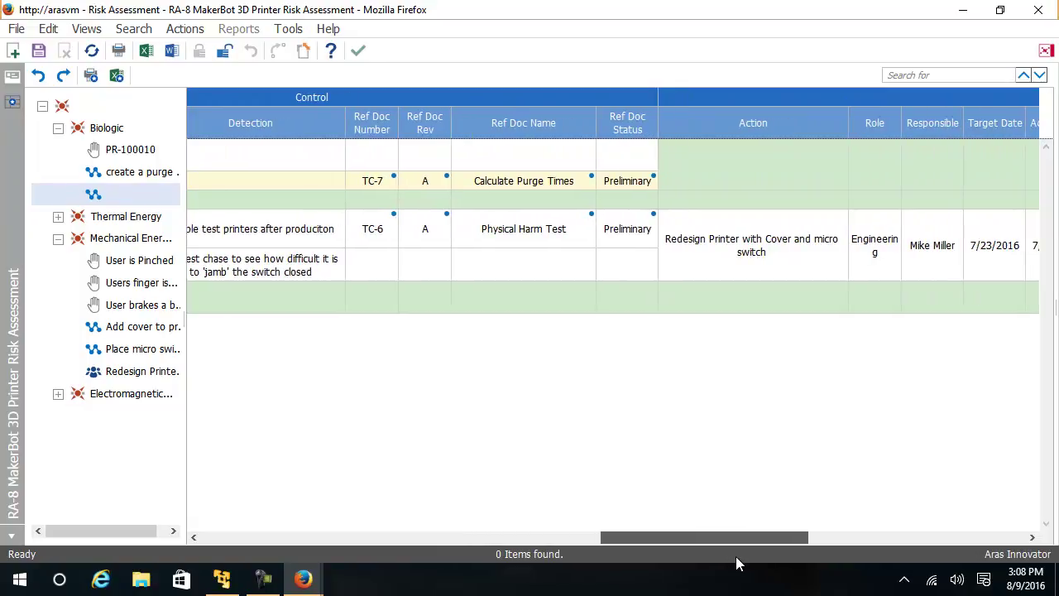
{"action": "left_click_drag", "start_coordinate": [735, 556], "coordinate": [736, 556]}
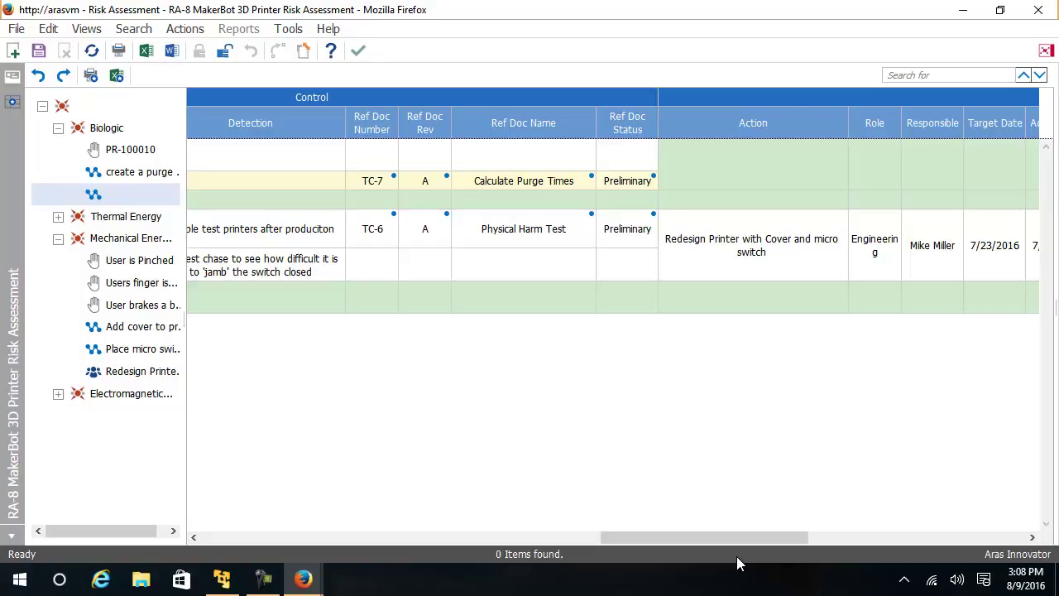
{"action": "right_click", "coordinate": [751, 171]}
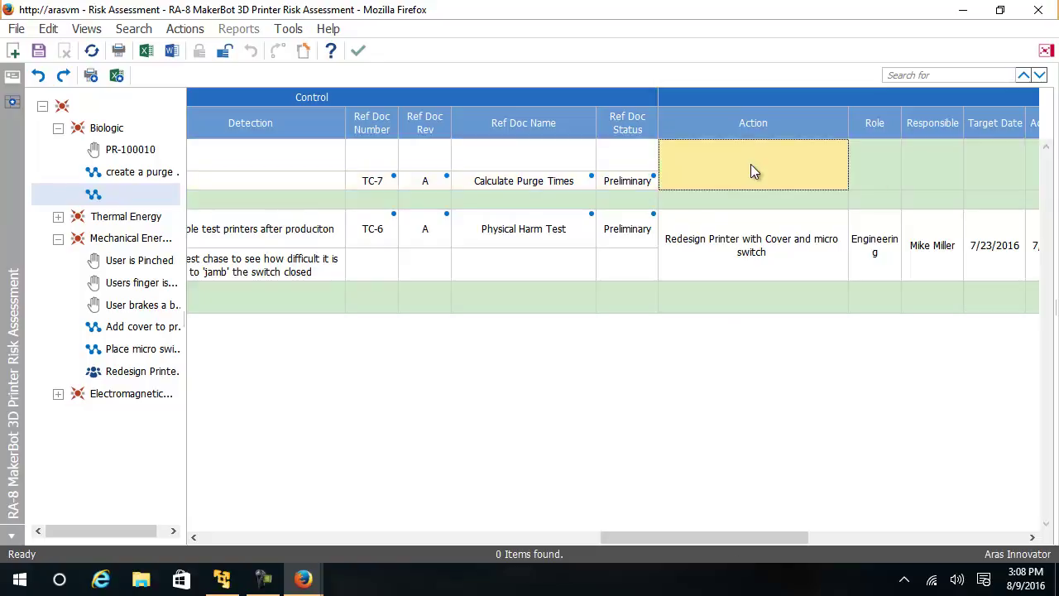
{"action": "mouse_move", "coordinate": [819, 182]}
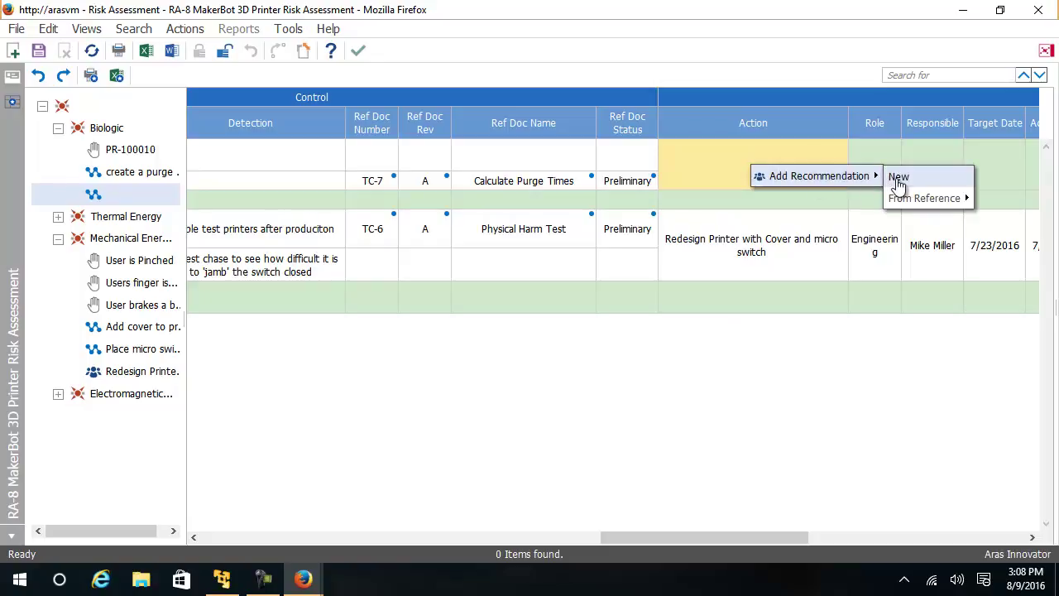
{"action": "left_click", "coordinate": [897, 177]}
{"action": "type", "text": "C"}
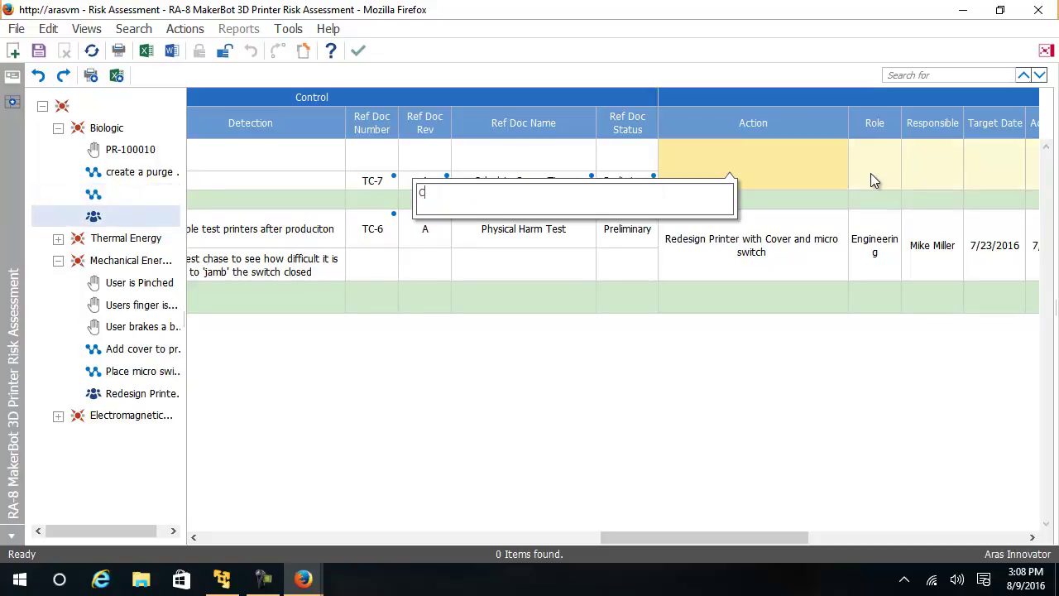
{"action": "type", "text": "reate a new design input for "}
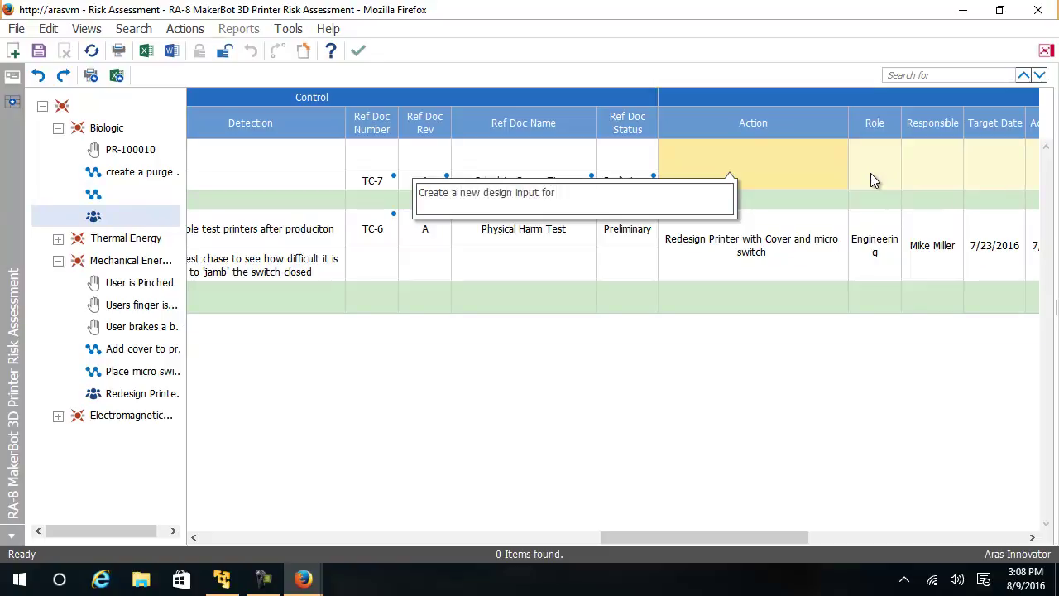
{"action": "type", "text": "purge functaion"}
{"action": "left_click", "coordinate": [871, 175]}
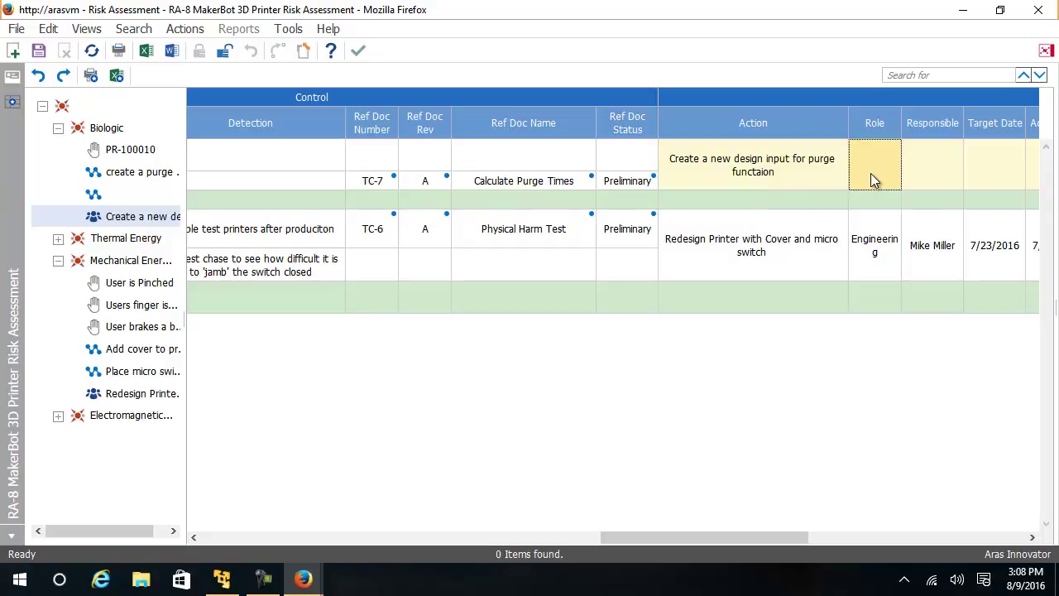
{"action": "left_click_drag", "start_coordinate": [754, 535], "coordinate": [841, 539]}
Step: Create a new Requirement item as the purge recommendation's reference document
{"action": "right_click", "coordinate": [771, 172]}
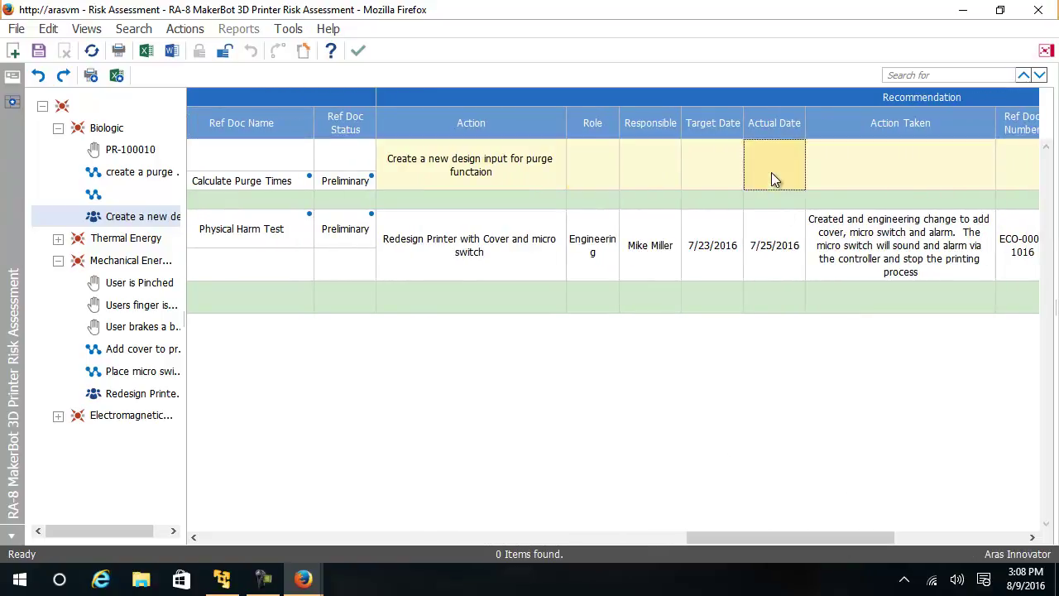
{"action": "mouse_move", "coordinate": [840, 183]}
{"action": "mouse_move", "coordinate": [935, 208]}
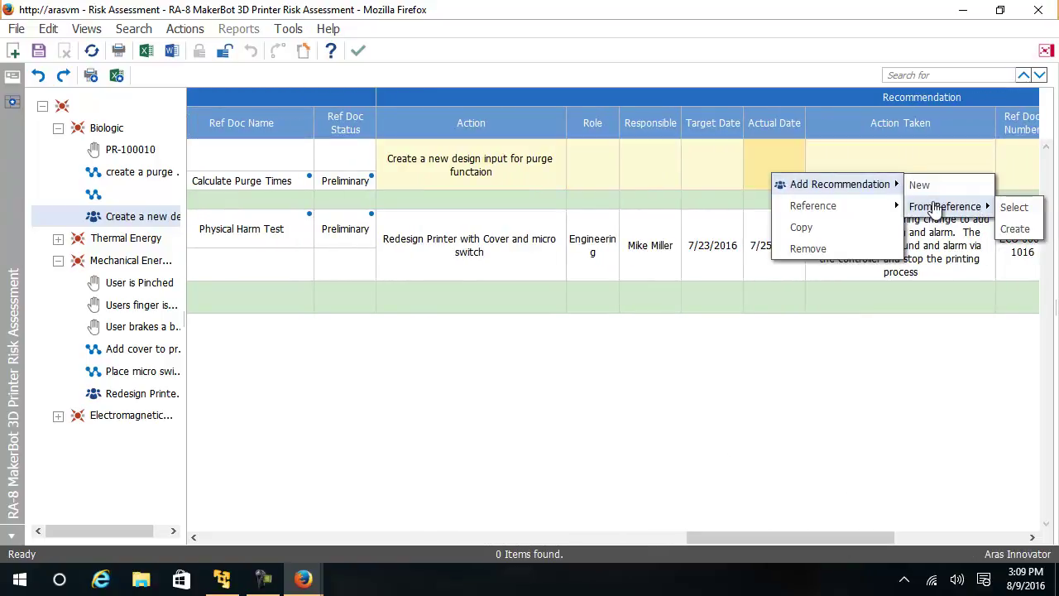
{"action": "left_click", "coordinate": [1014, 230]}
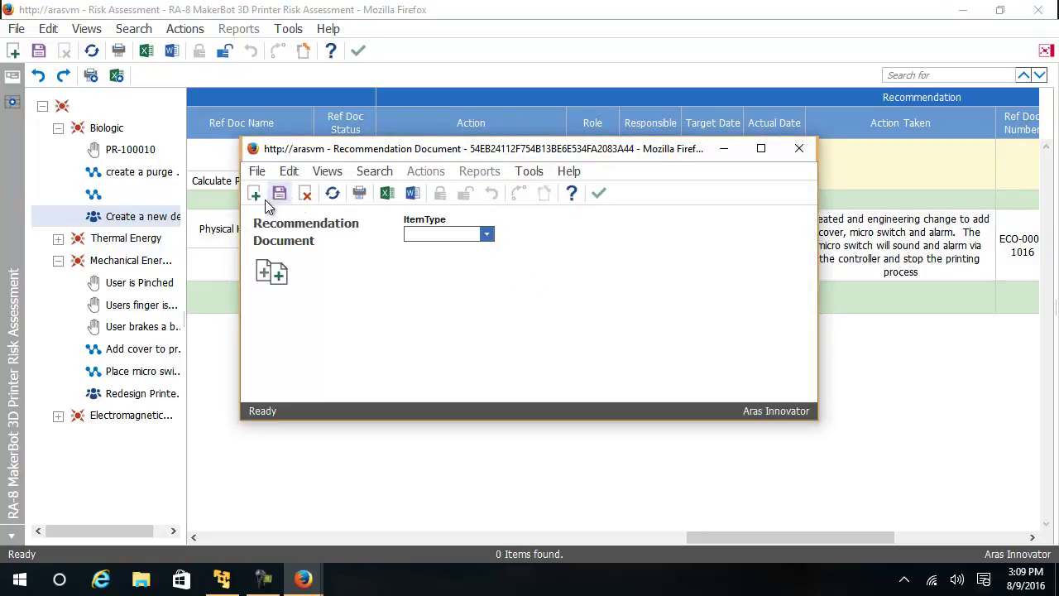
{"action": "left_click", "coordinate": [255, 193]}
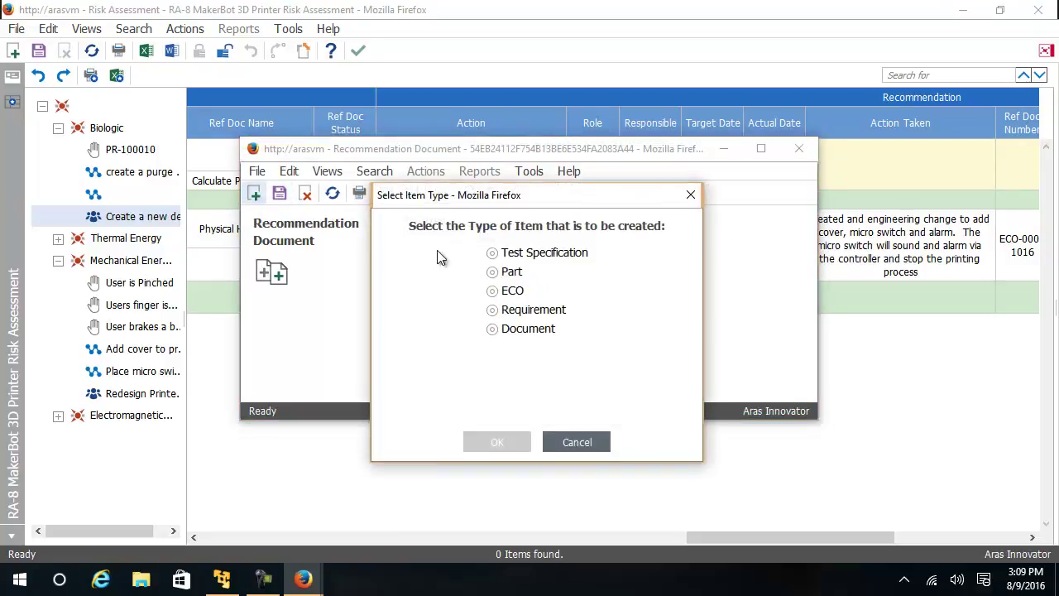
{"action": "left_click", "coordinate": [499, 310]}
{"action": "left_click", "coordinate": [497, 442]}
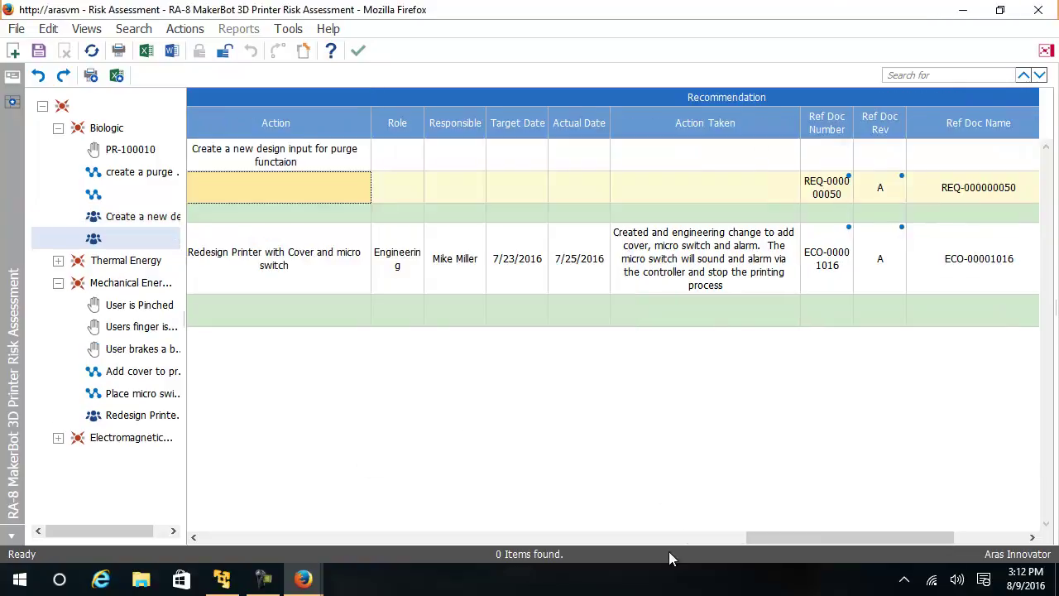
{"action": "left_click_drag", "start_coordinate": [770, 540], "coordinate": [854, 548]}
{"action": "left_click", "coordinate": [748, 192]}
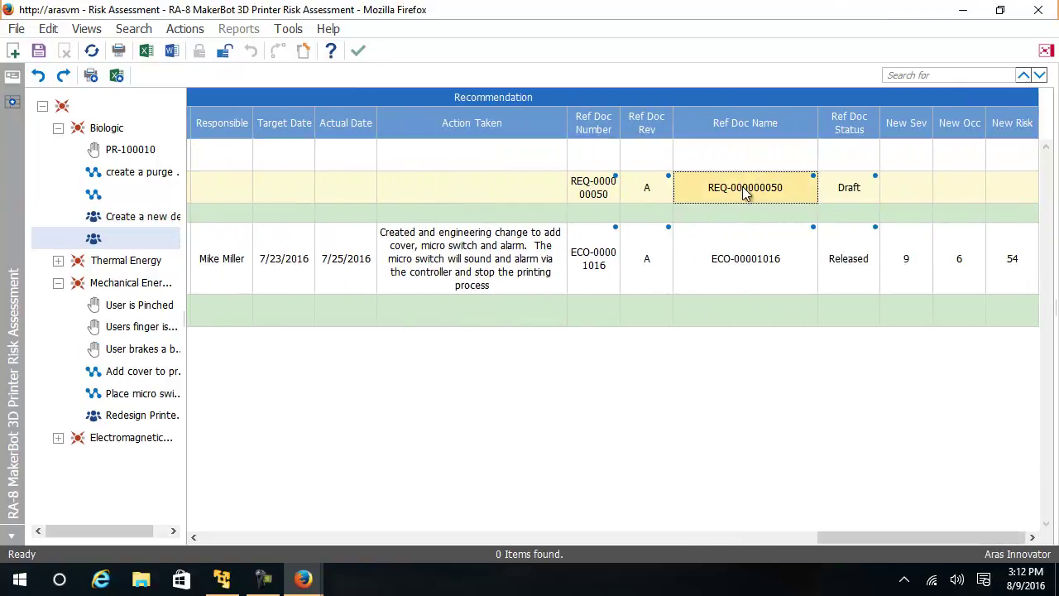
{"action": "left_click", "coordinate": [587, 191]}
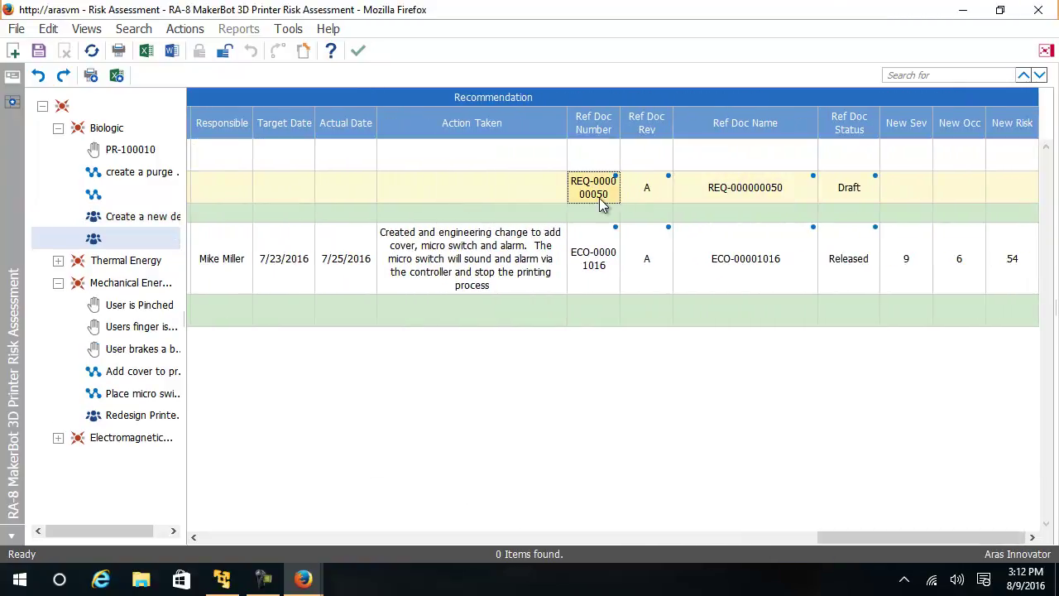